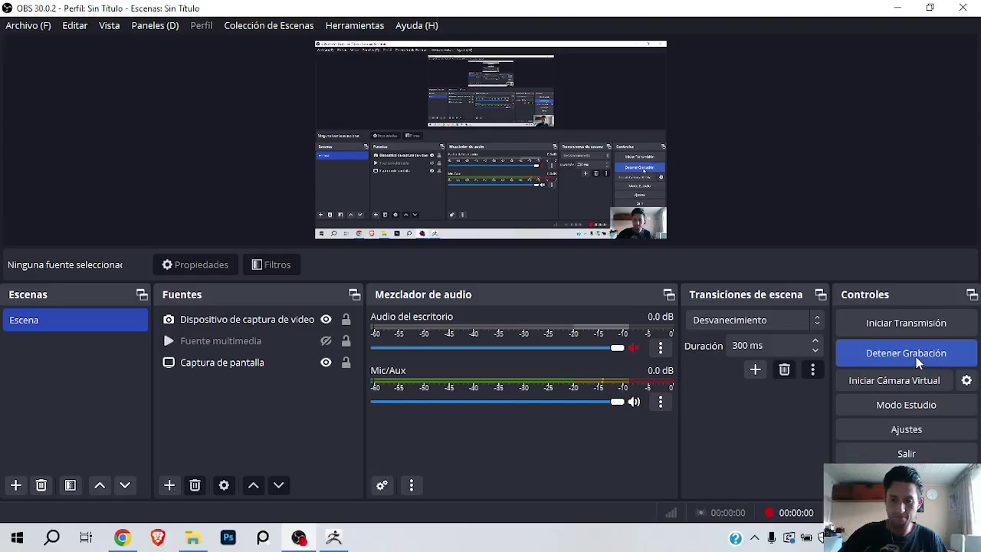
Bring the ZBrush window in front of OBS Studio from the taskbar
click(345, 535)
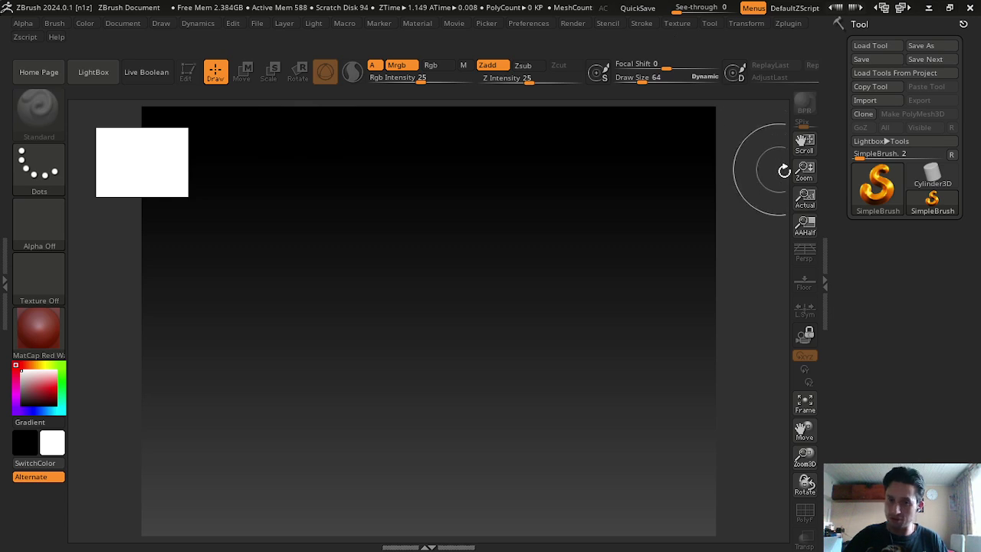
Set a flat grey canvas background and switch the material to BasicMaterial
click(123, 23)
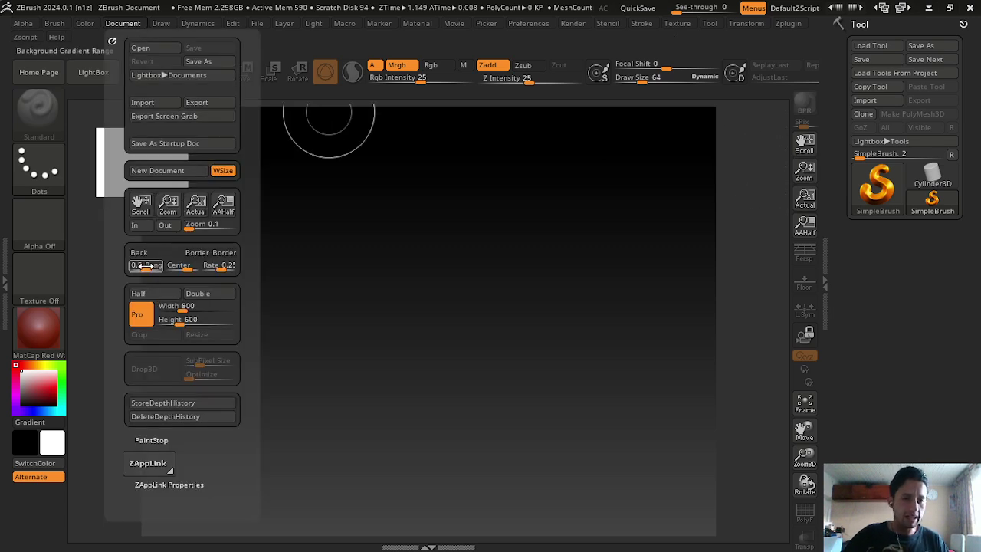
click(134, 264)
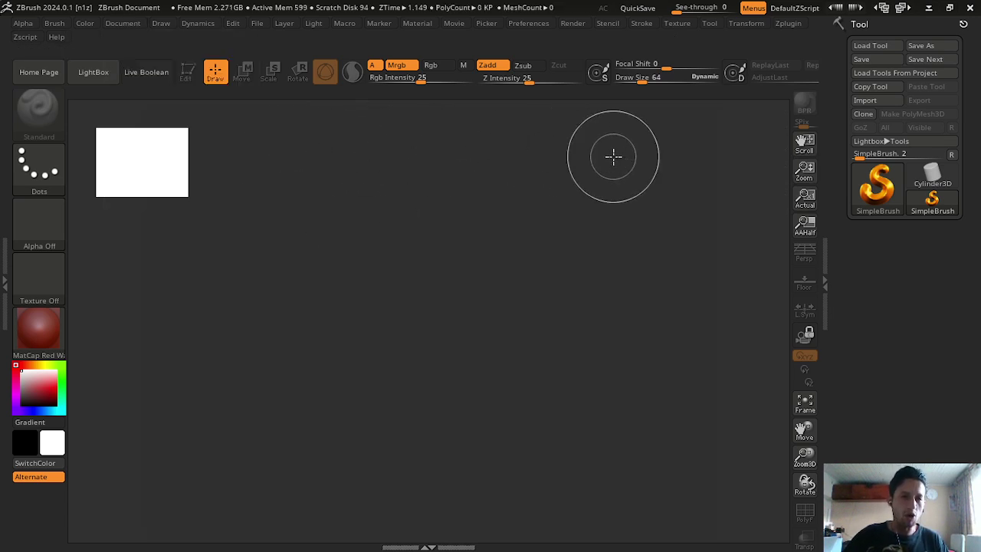
click(34, 340)
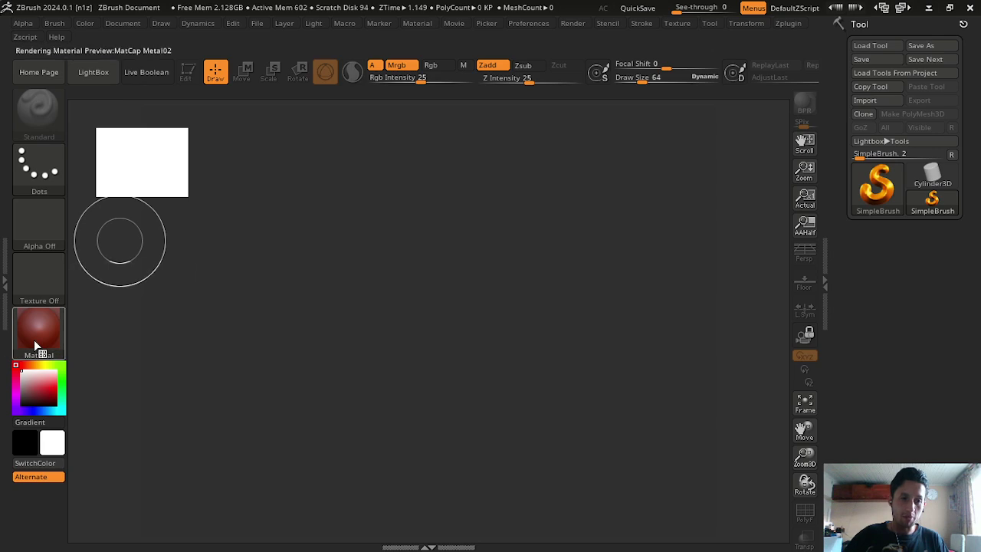
click(167, 276)
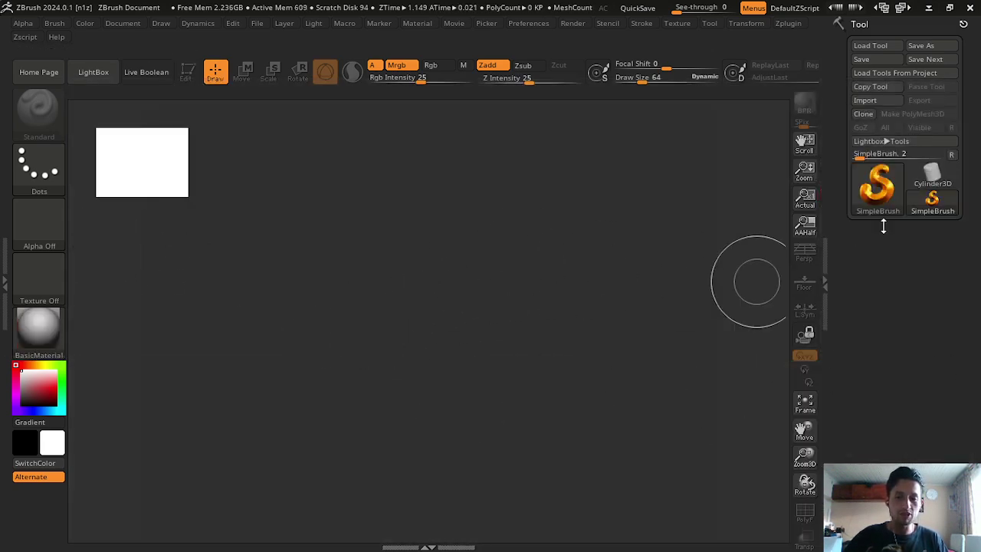
Draw a Sphere3D at the canvas centre, make it editable and show its PolyF wireframe
click(888, 200)
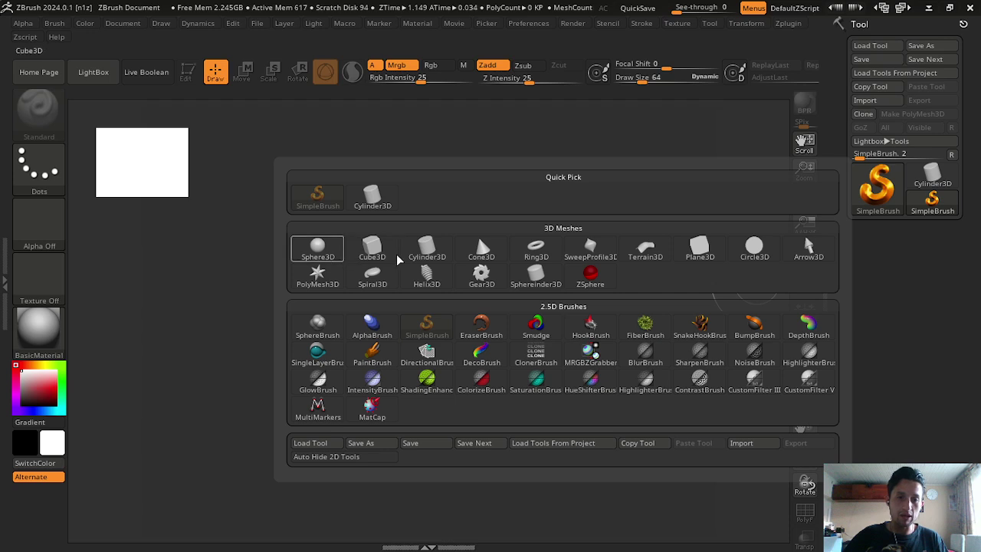
click(317, 249)
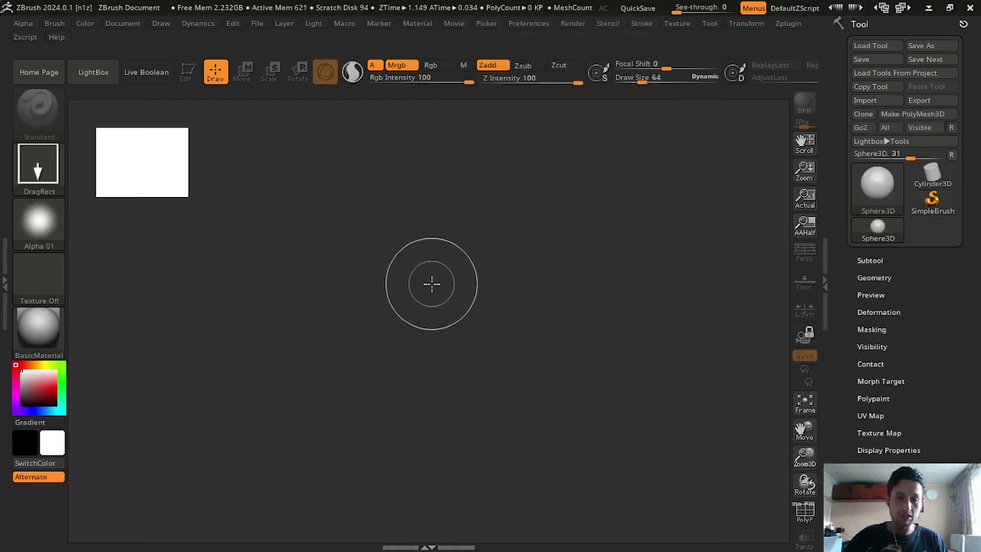
drag(431, 282, 424, 440)
key(t)
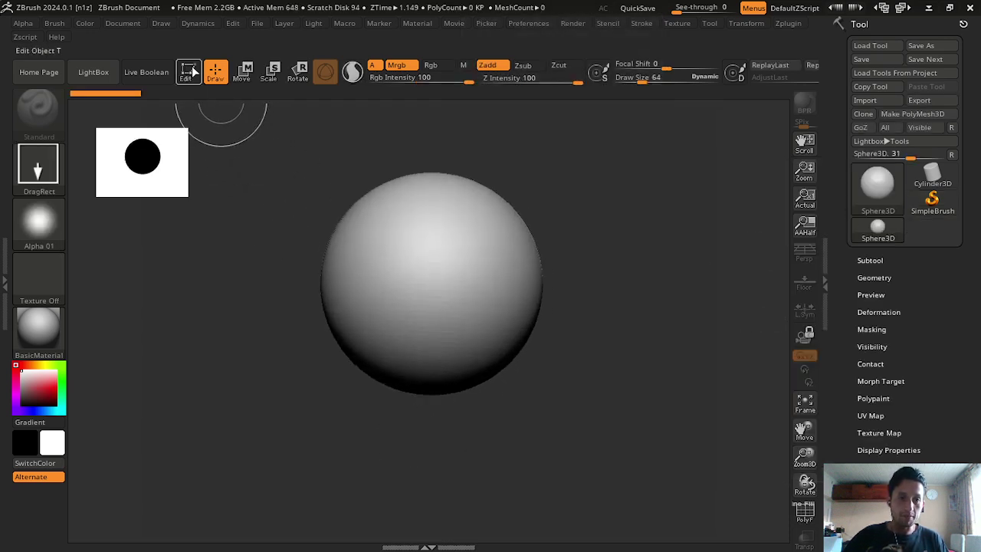
click(804, 512)
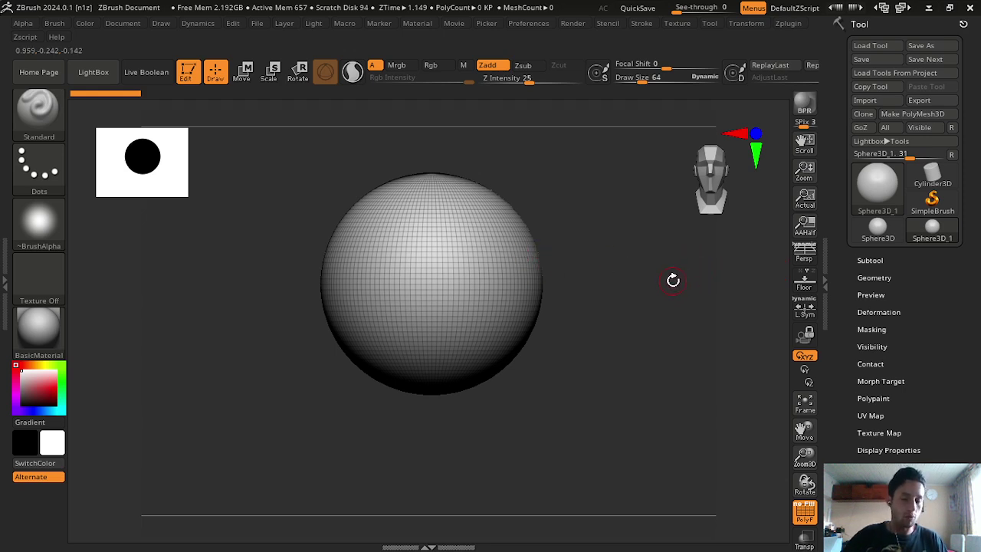
Convert the sphere into a PolyMesh3D, clearing an accidental mask stroke
click(906, 115)
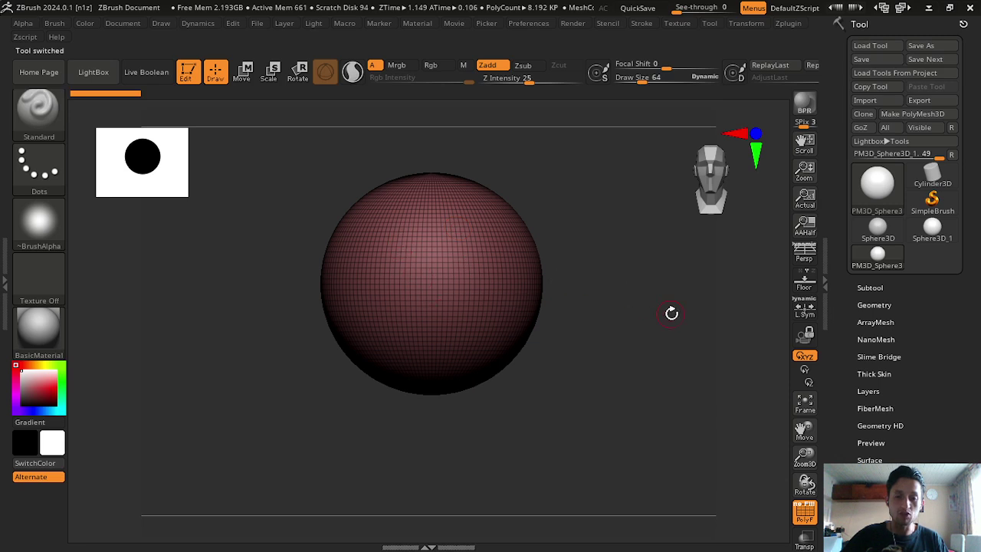
drag(672, 313, 386, 178)
mouse_move(494, 241)
mouse_down()
mouse_move(486, 280)
mouse_move(456, 314)
mouse_up()
key(ctrl+z)
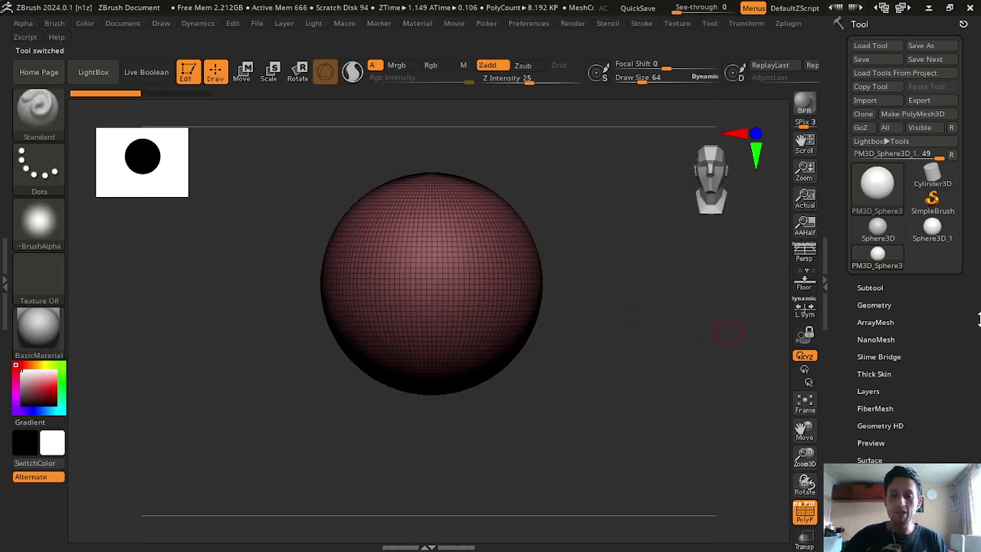
Append a Cylinder3D as a second subtool and make it the active subtool
click(870, 287)
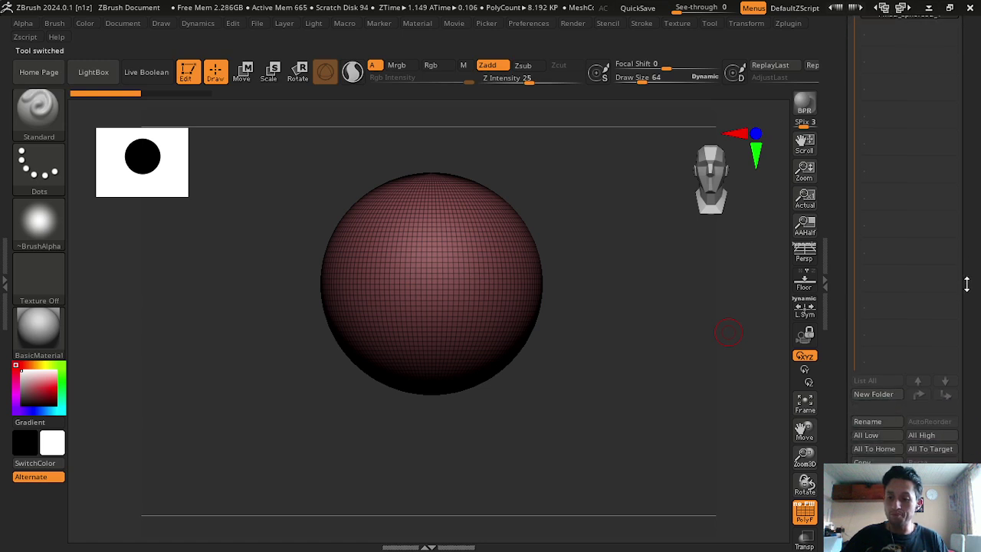
click(728, 331)
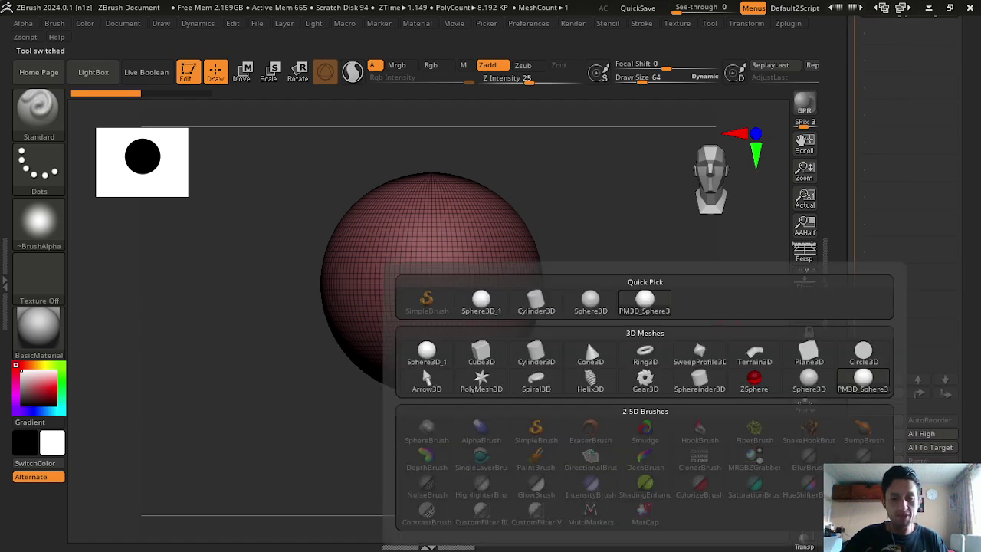
click(535, 306)
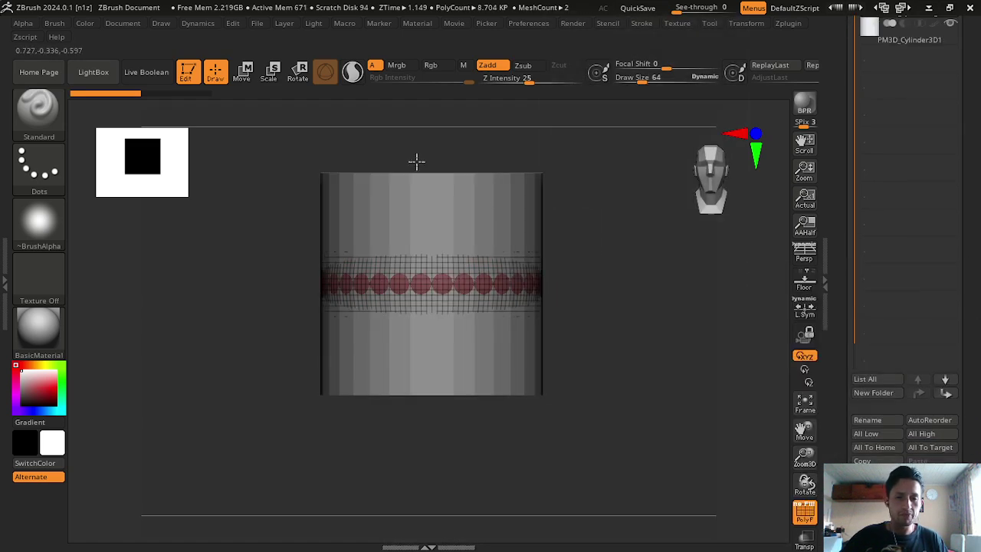
key(r)
drag(978, 105, 974, 153)
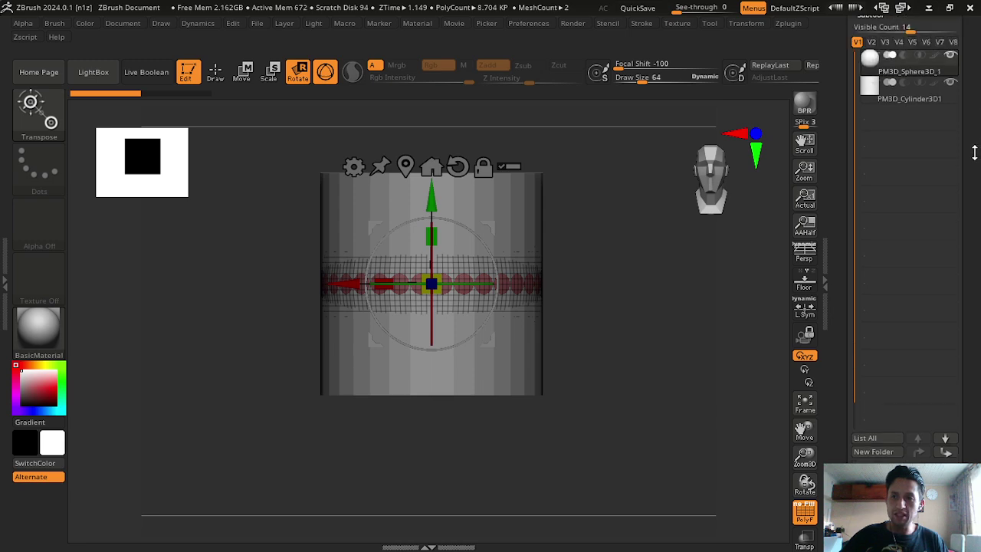
click(912, 100)
Rotate the cylinder 90° onto its side, slide it right and shrink it
key(q)
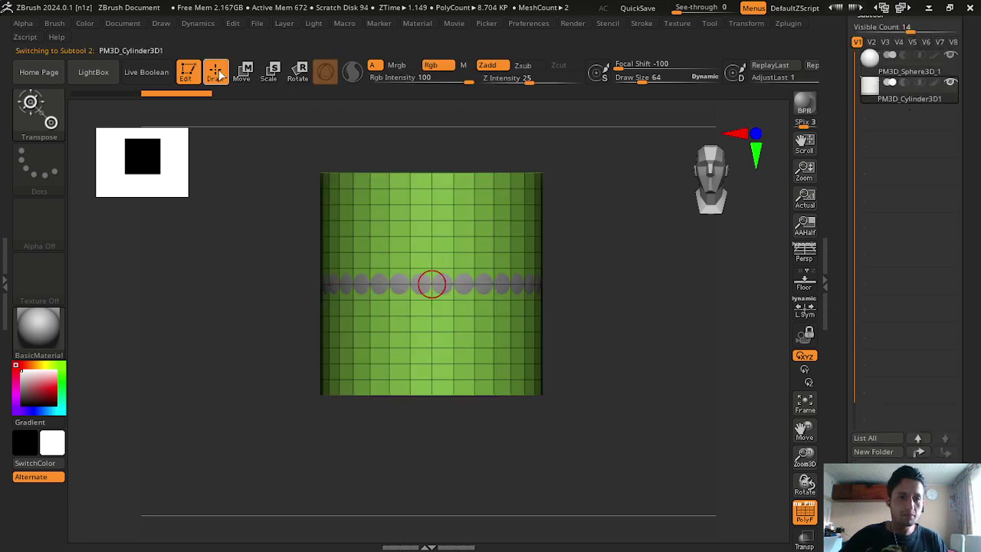
click(244, 70)
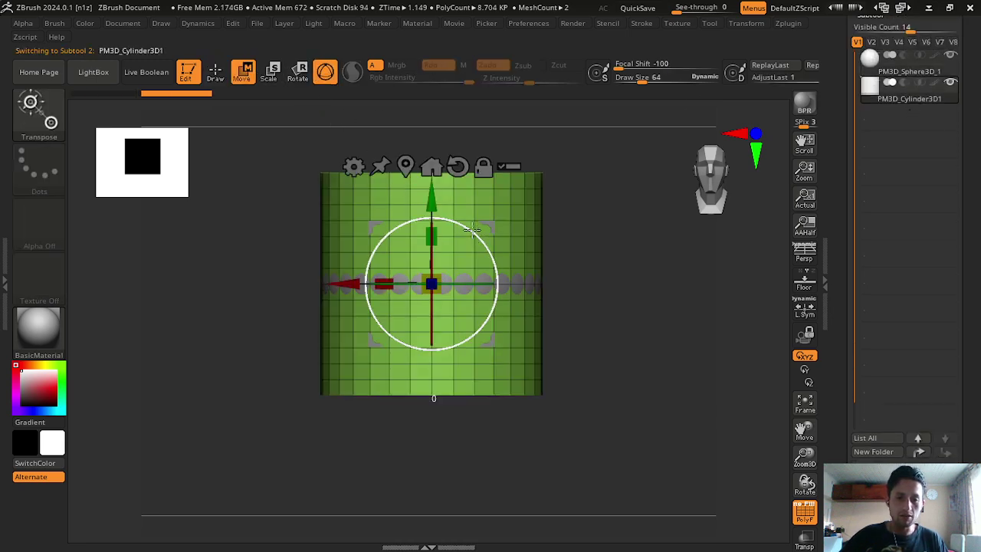
mouse_move(475, 233)
mouse_down()
mouse_move(370, 237)
mouse_move(376, 232)
mouse_up()
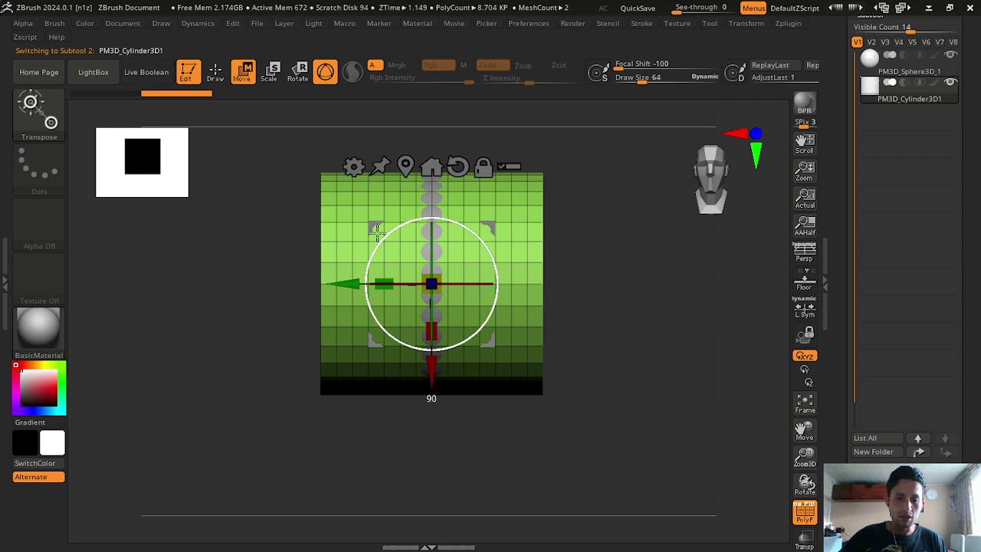
drag(340, 284, 534, 285)
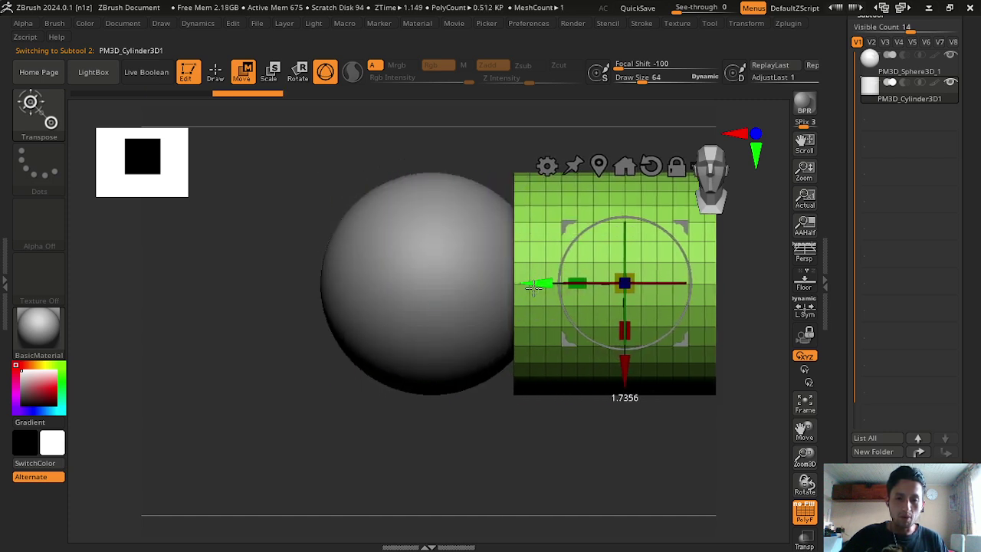
mouse_move(624, 283)
mouse_down()
mouse_move(479, 288)
mouse_move(504, 287)
mouse_up()
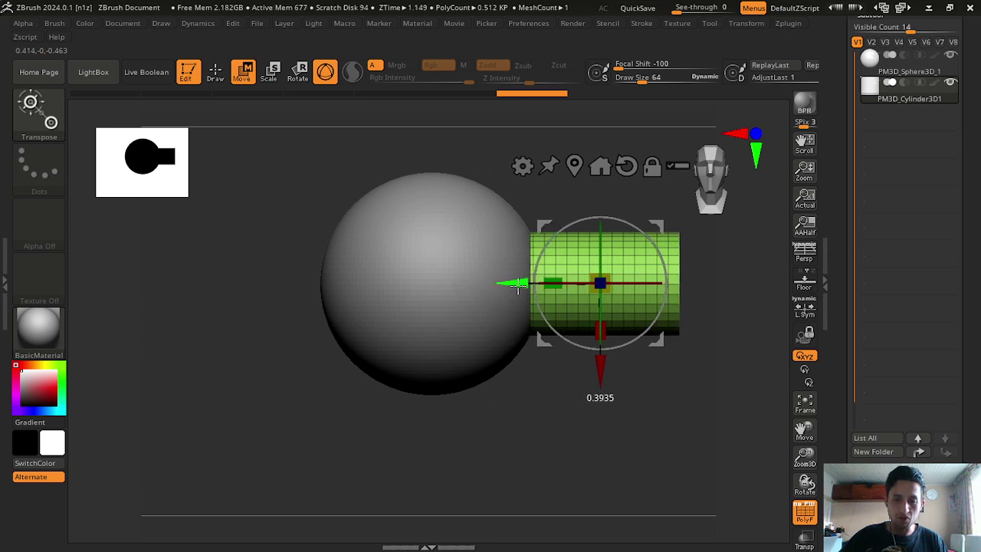
Refit the view, hide the PolyF wireframe and select the sphere subtool
click(804, 404)
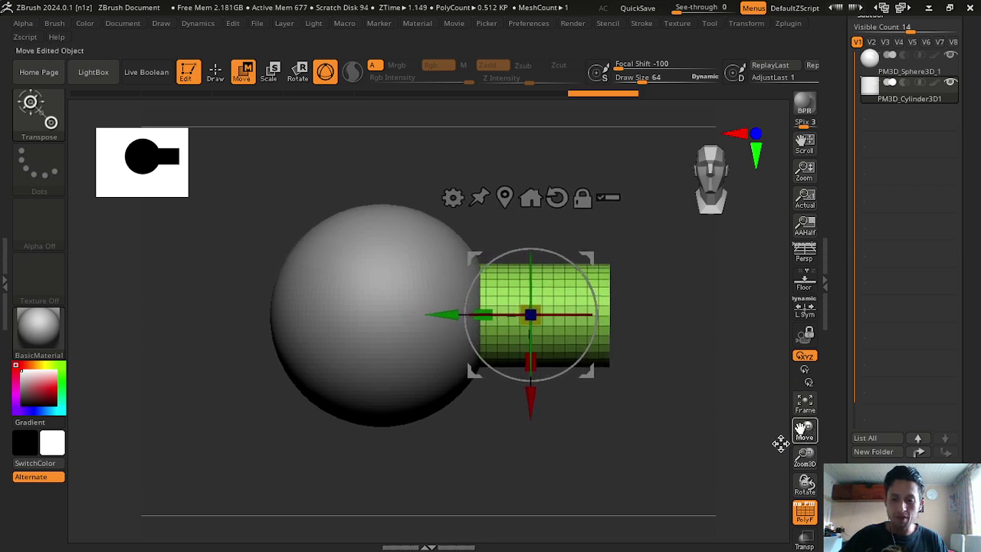
click(808, 521)
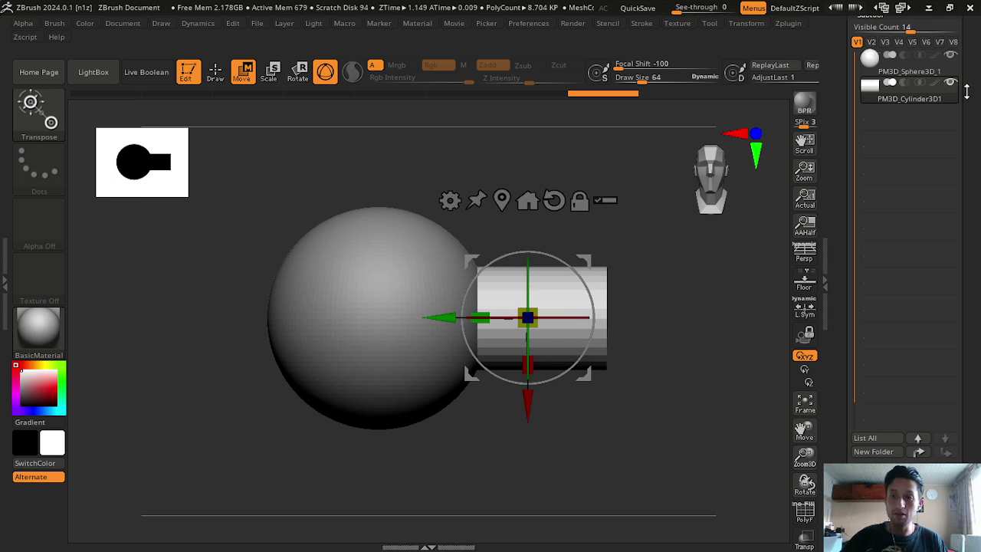
alt+click(368, 307)
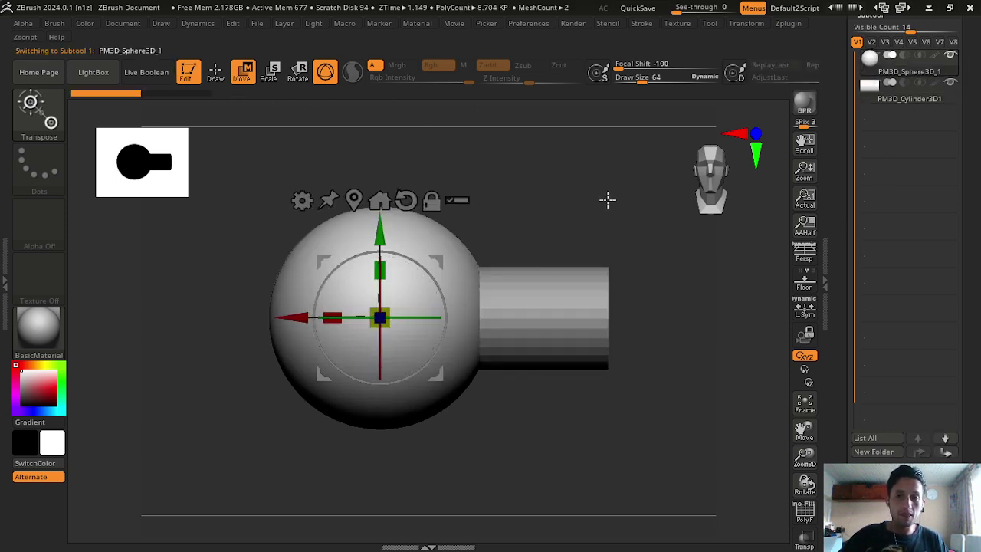
mouse_move(908, 91)
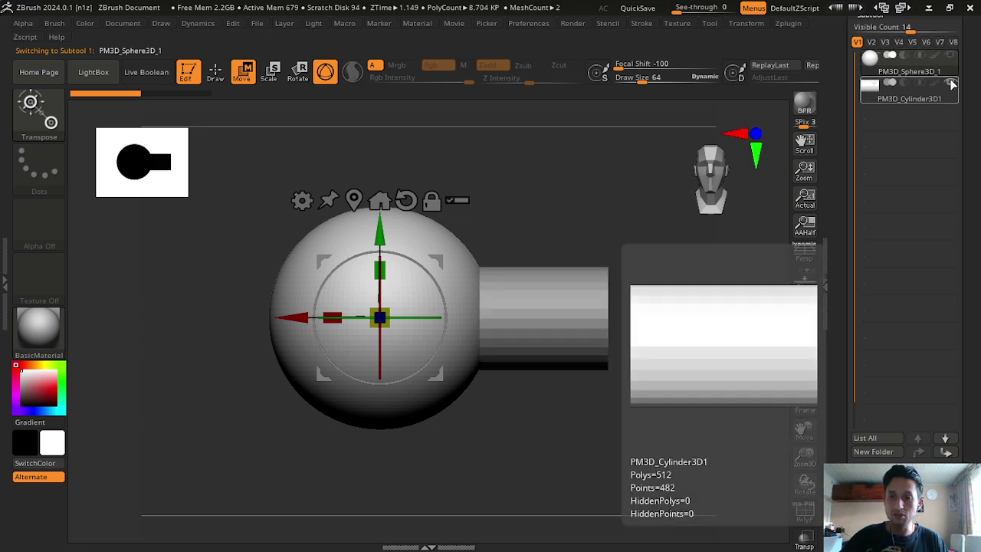
Toggle visibility and selection between the sphere and cylinder subtools in the Subtool list
click(950, 83)
click(948, 95)
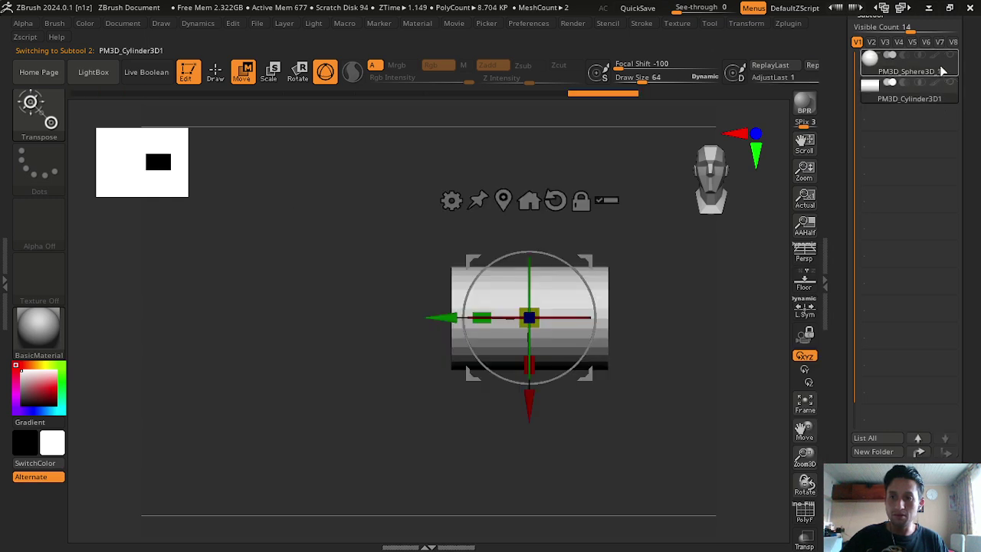
click(948, 69)
click(951, 89)
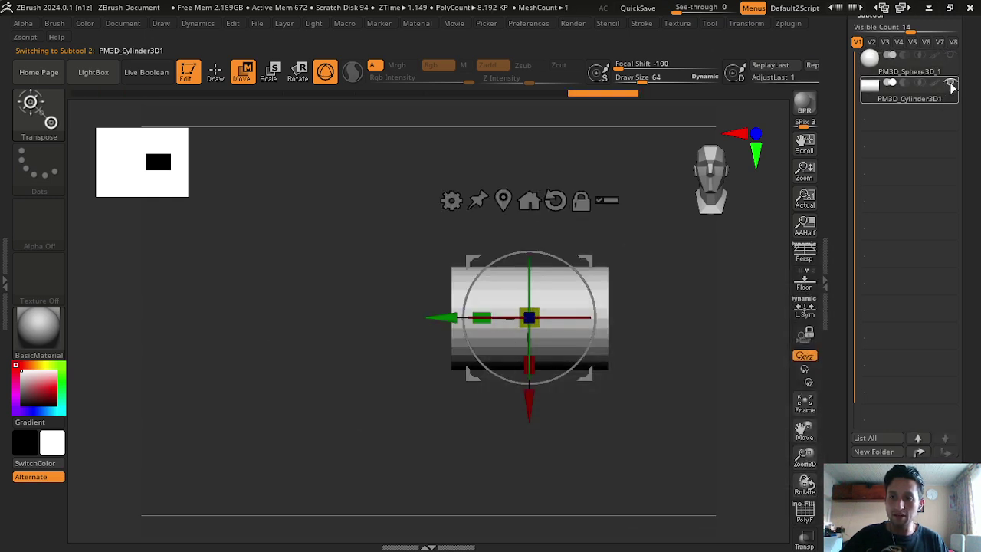
click(951, 55)
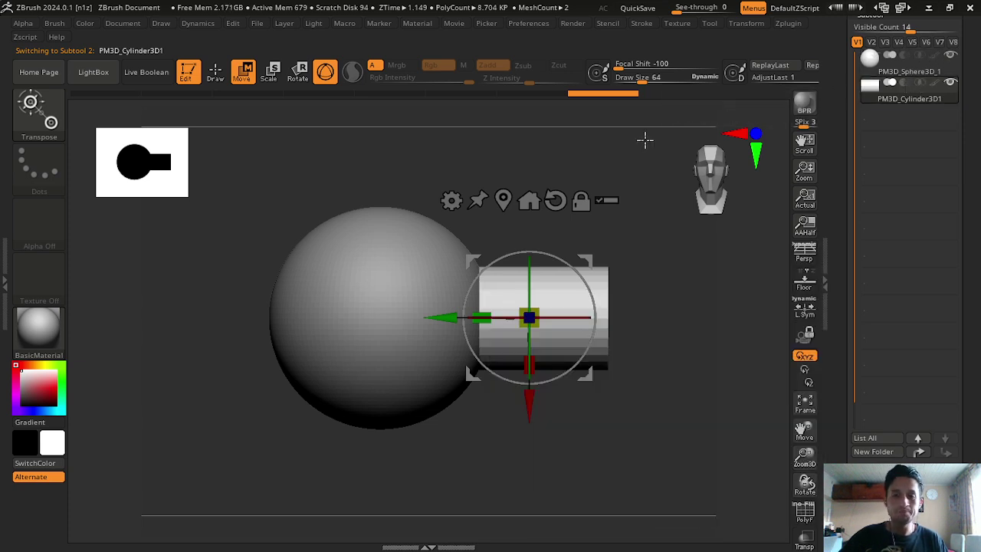
Step back one undo entry, select the sphere subtool and enable Live Boolean
drag(282, 96, 255, 96)
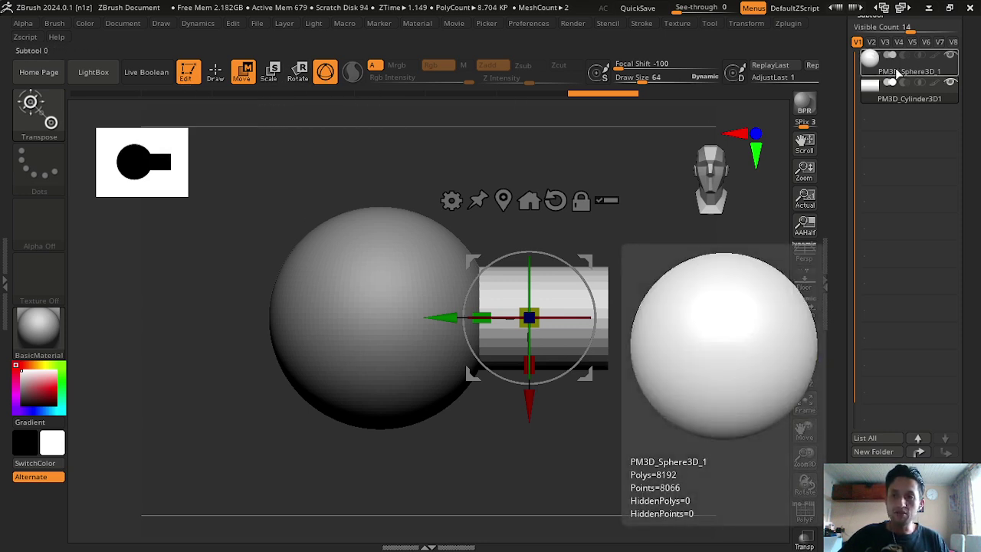
click(865, 68)
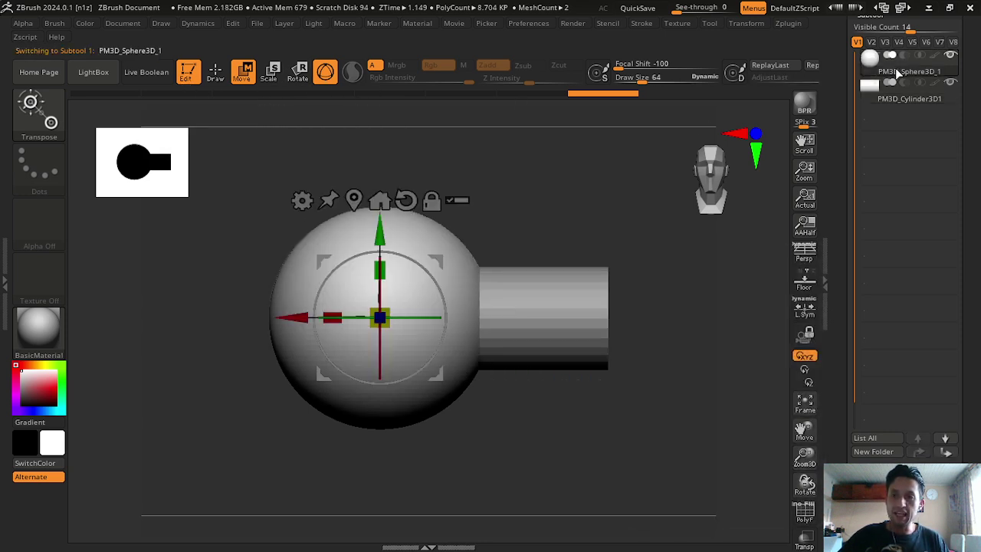
click(153, 75)
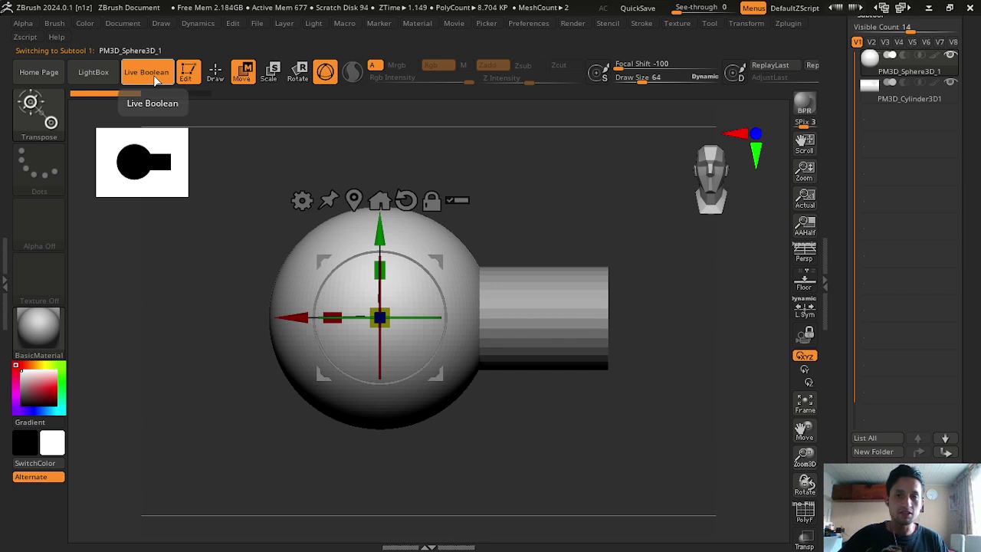
Set the cylinder to Subtract so it cuts a hole, undoing and redoing its orientation
click(907, 88)
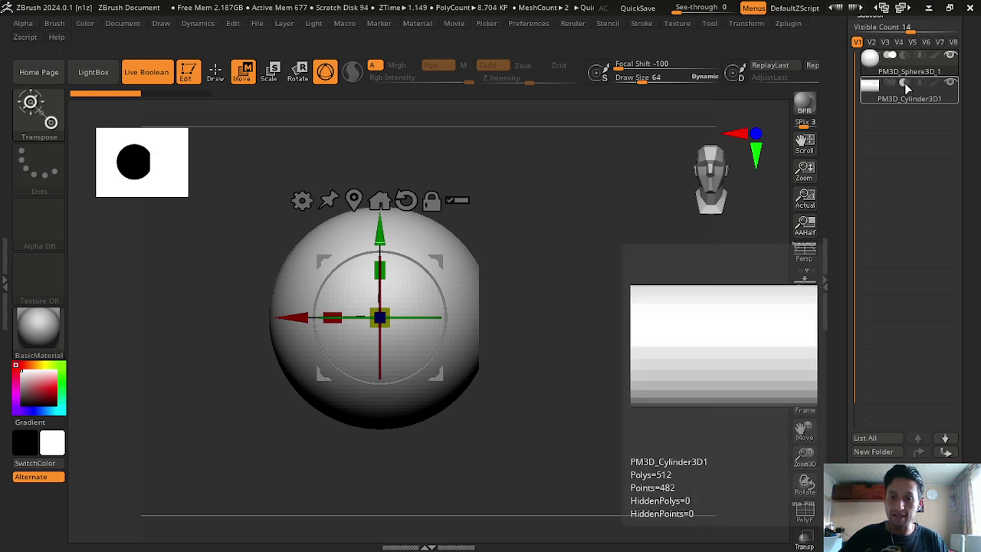
drag(579, 269, 490, 276)
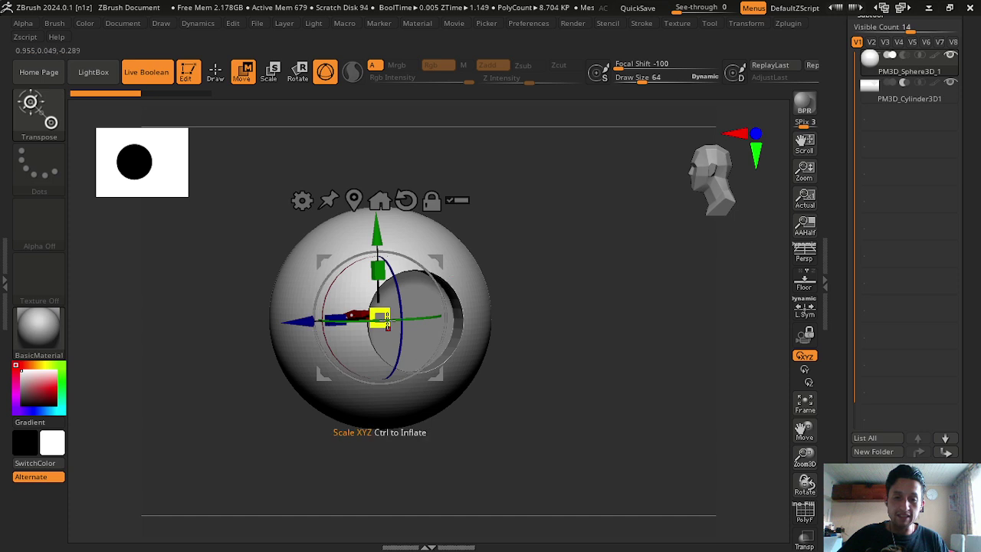
key(ctrl+z)
key(ctrl+z)
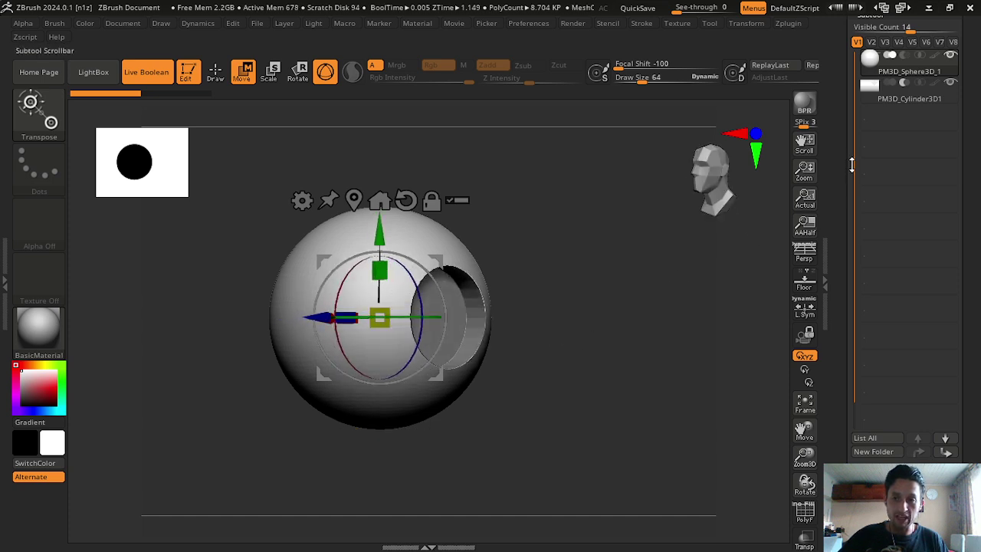
key(ctrl+z)
key(ctrl+z)
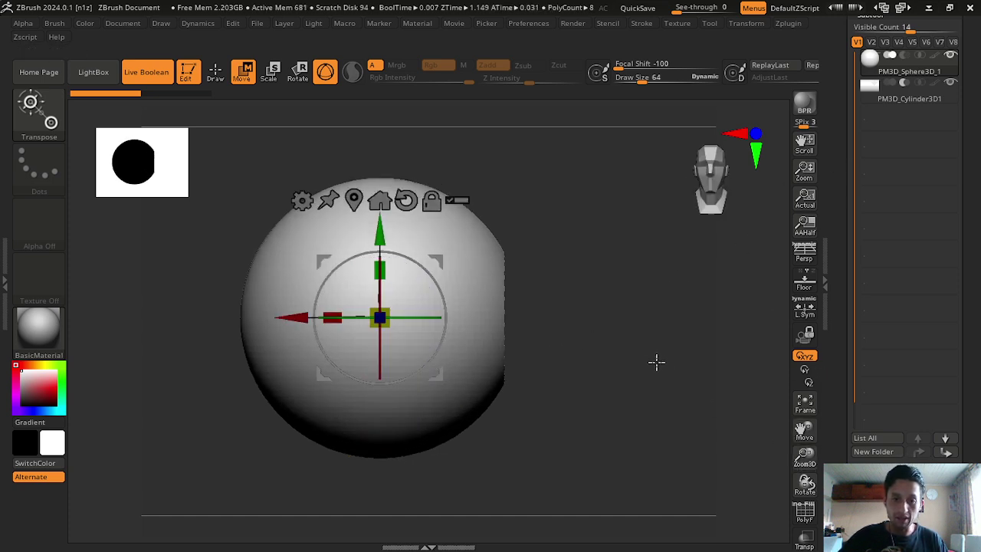
key(ctrl+shift+z)
key(ctrl+z)
key(ctrl+shift+z)
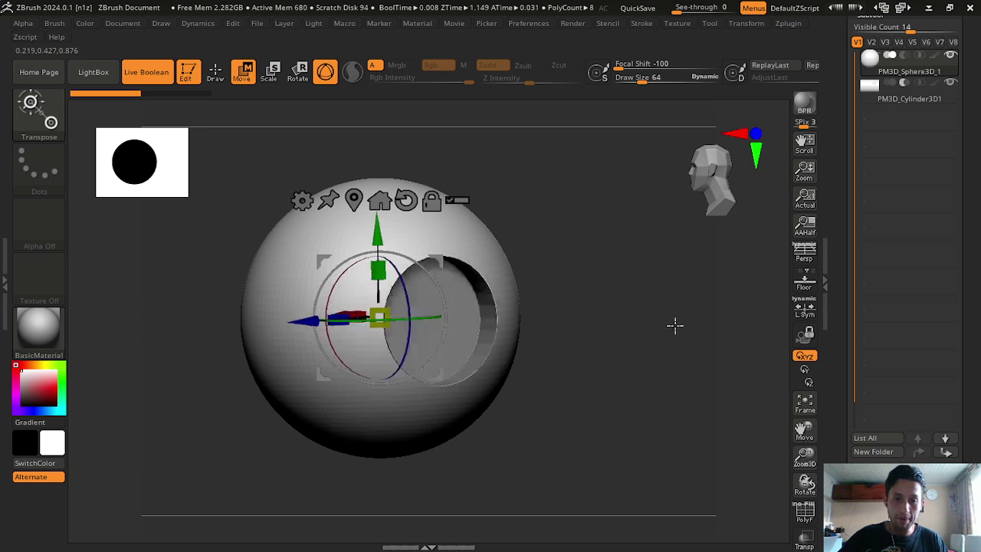
key(ctrl+shift+z)
click(889, 82)
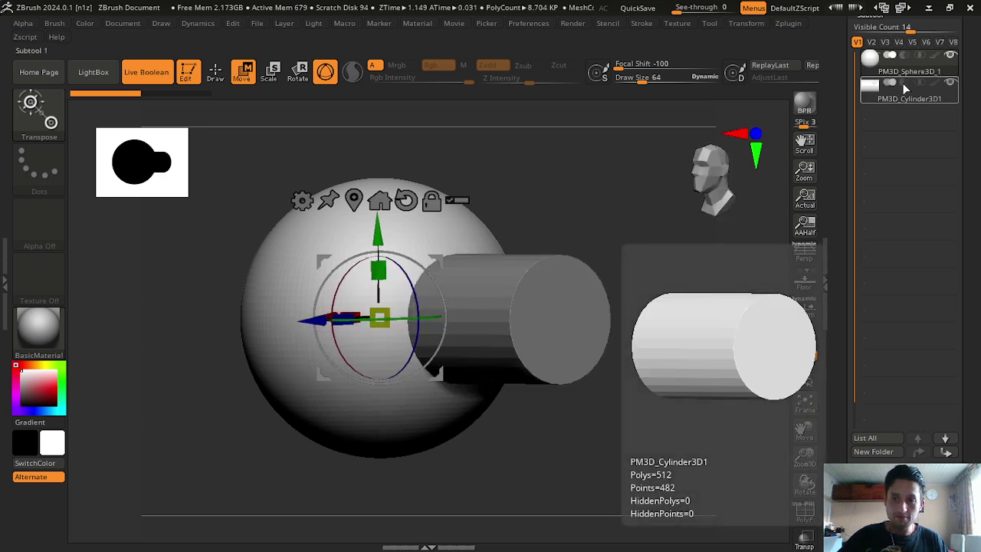
Rotate the cutting cylinder so the hole opens on the sphere's right, then inspect it
mouse_move(734, 421)
shift+mouse_down()
mouse_move(687, 395)
mouse_move(766, 329)
shift+mouse_up()
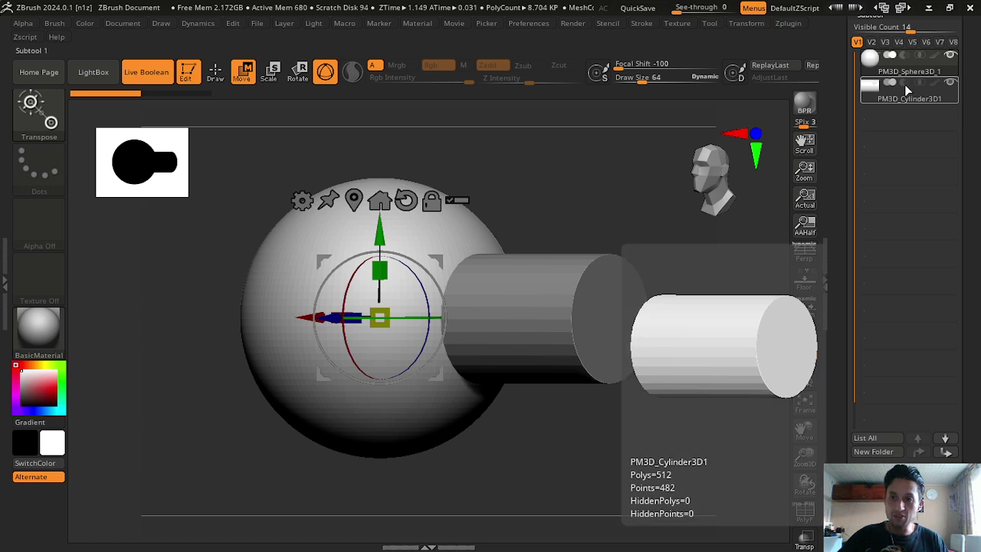
click(905, 84)
shift+drag(558, 365, 487, 341)
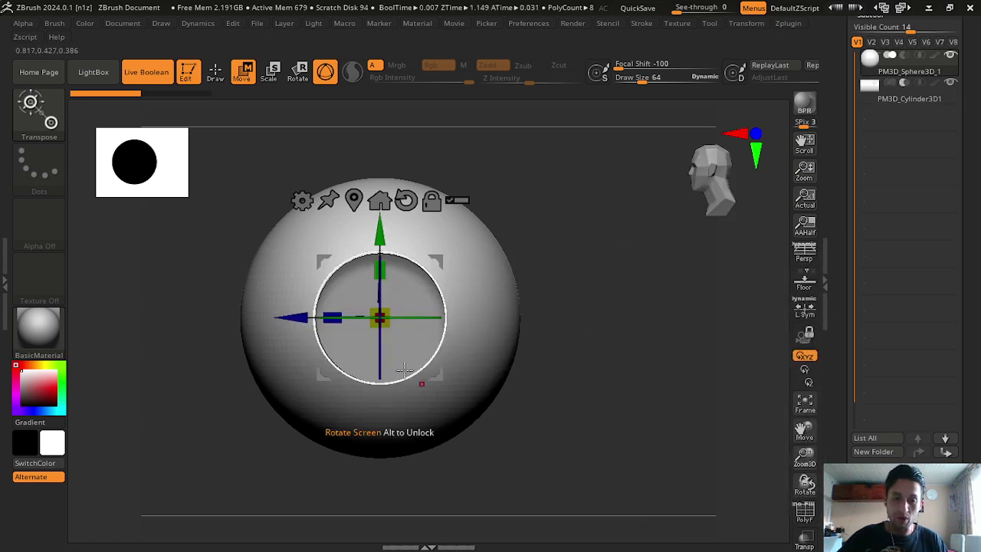
drag(444, 318, 625, 353)
click(800, 410)
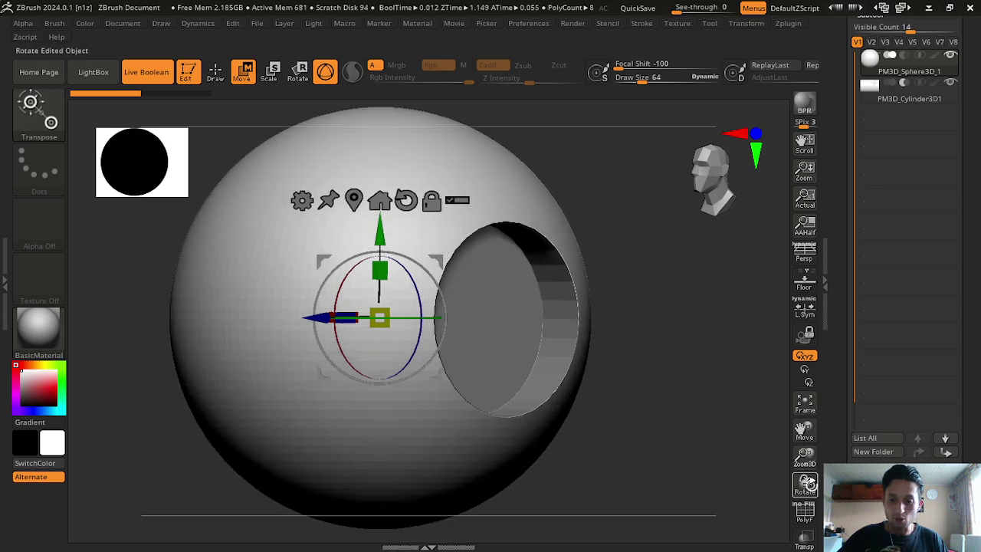
click(805, 513)
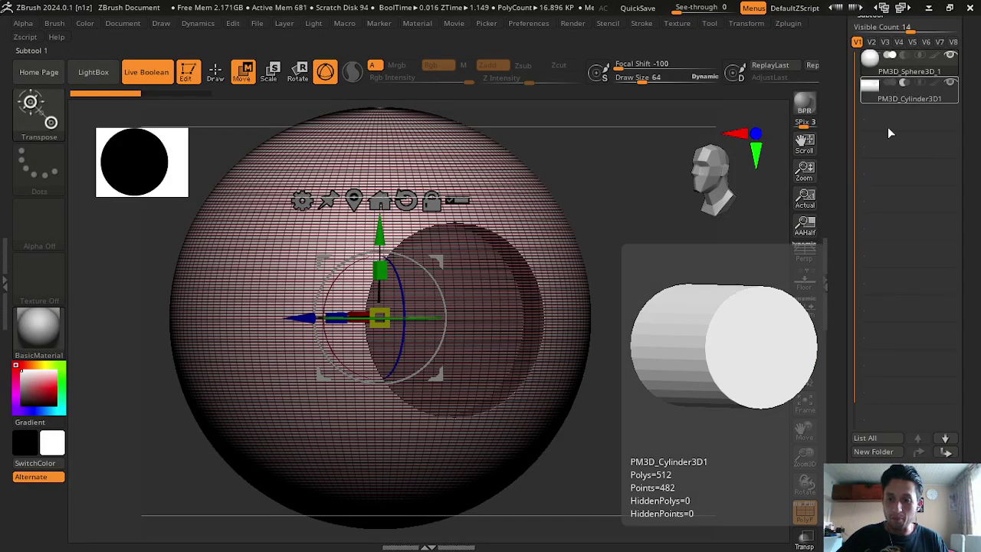
click(804, 514)
mouse_move(708, 437)
mouse_down()
mouse_move(660, 340)
mouse_move(586, 346)
mouse_move(545, 221)
mouse_up()
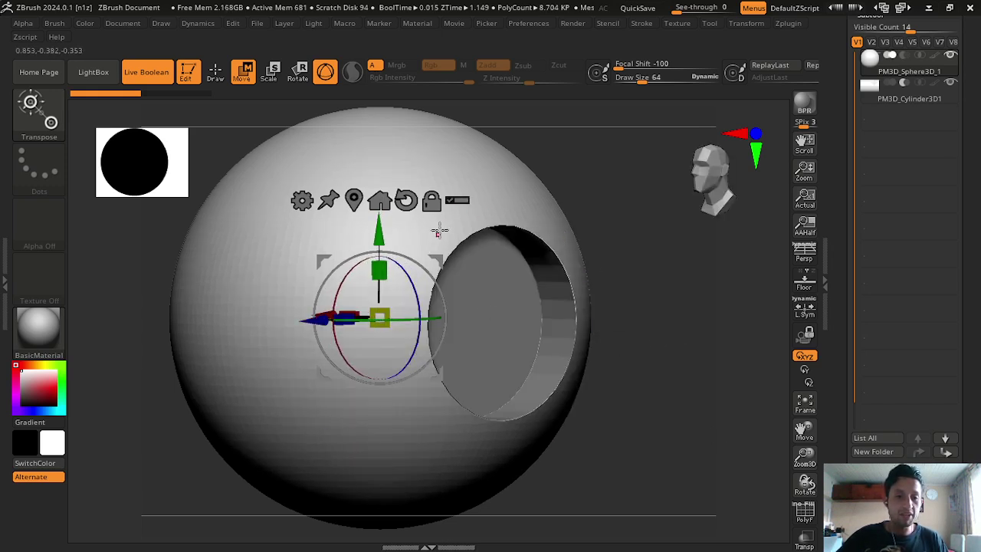
mouse_move(619, 360)
mouse_down()
mouse_move(681, 383)
mouse_move(615, 409)
mouse_move(727, 395)
mouse_up()
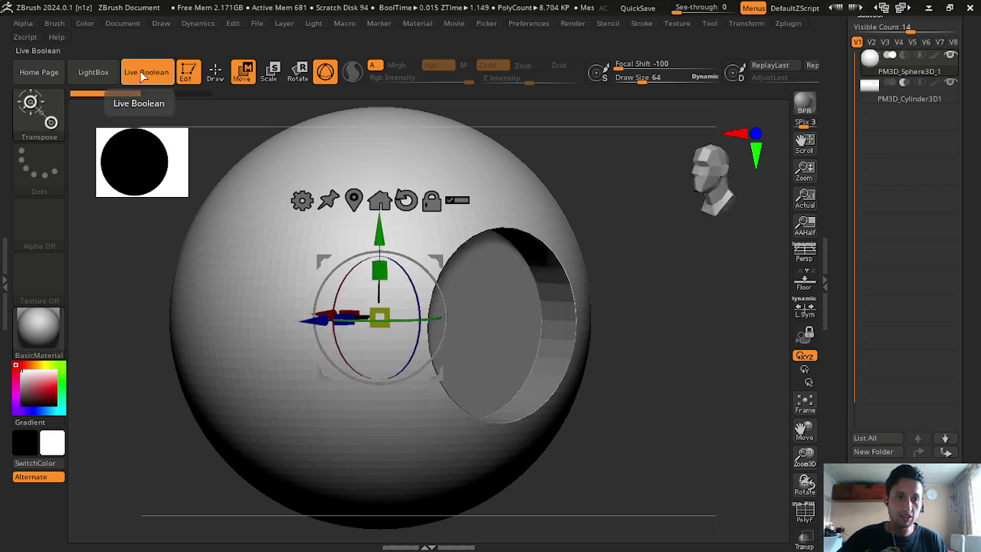
Toggle Live Boolean off and on while nudging and rotating the cylinder to enlarge the hole
click(142, 74)
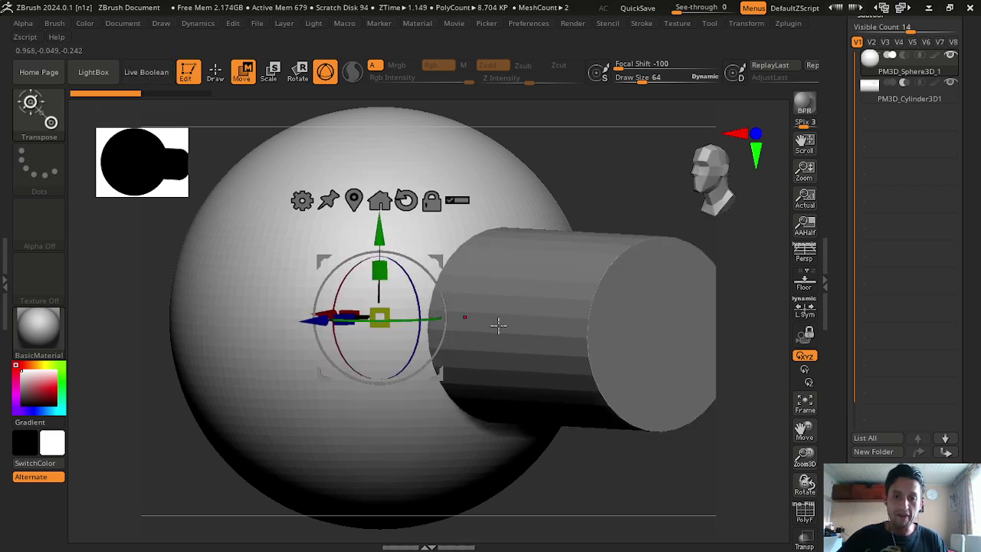
key(ctrl+z)
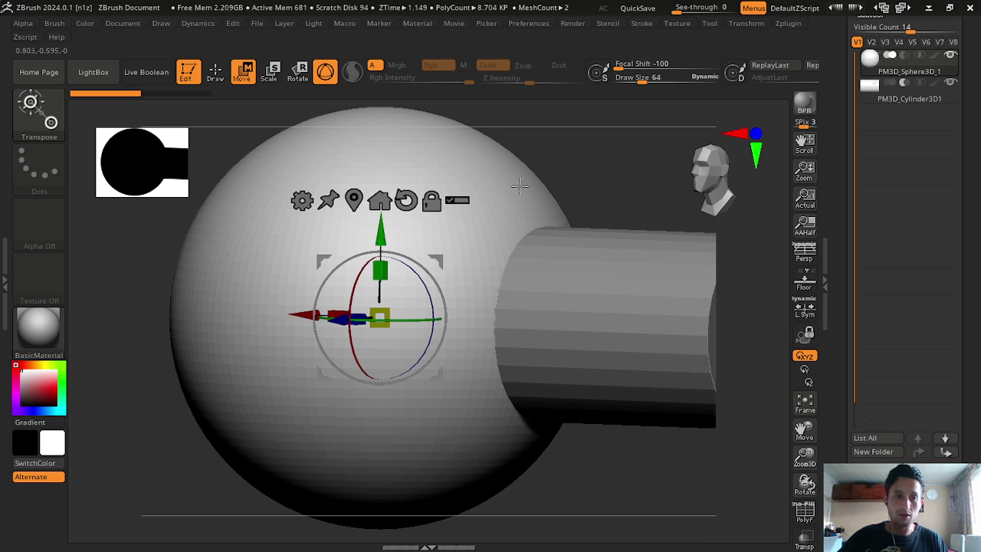
click(142, 72)
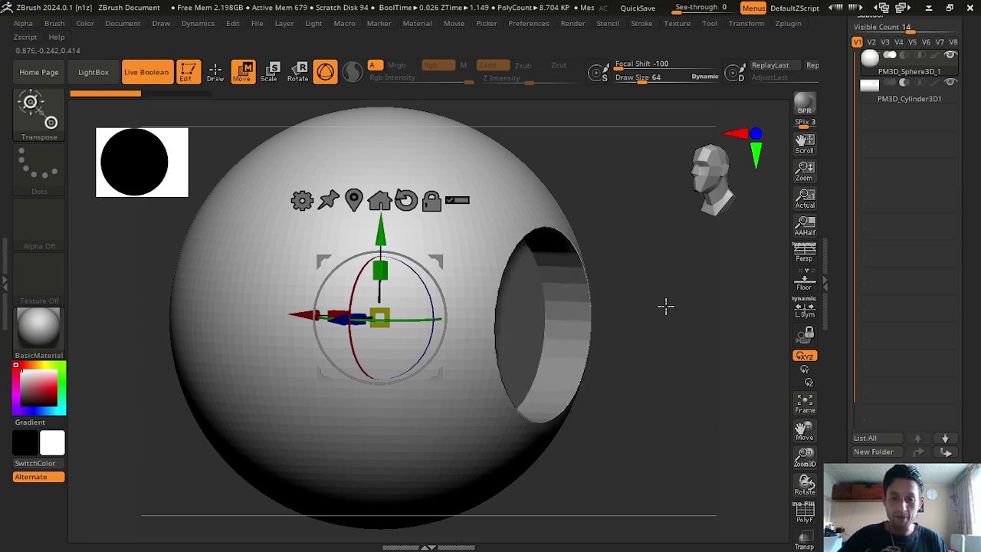
mouse_move(665, 304)
mouse_down()
mouse_move(618, 314)
mouse_move(364, 256)
mouse_up()
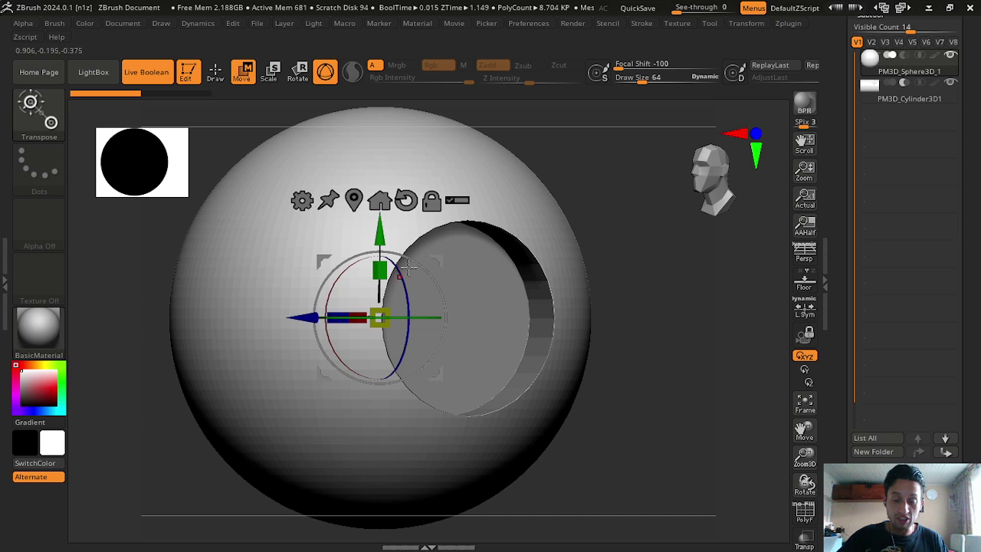
drag(408, 329, 478, 282)
key(ctrl+z)
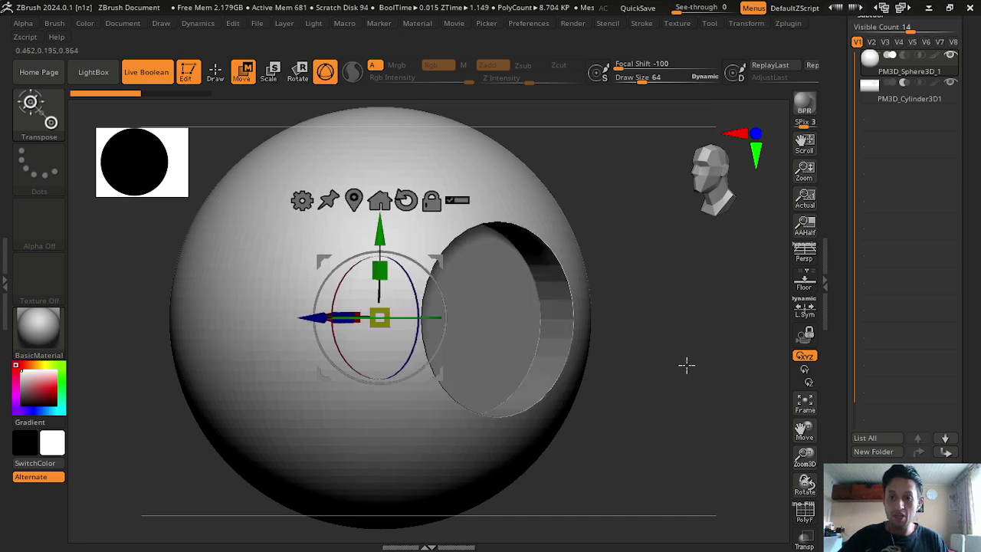
drag(975, 155, 959, 112)
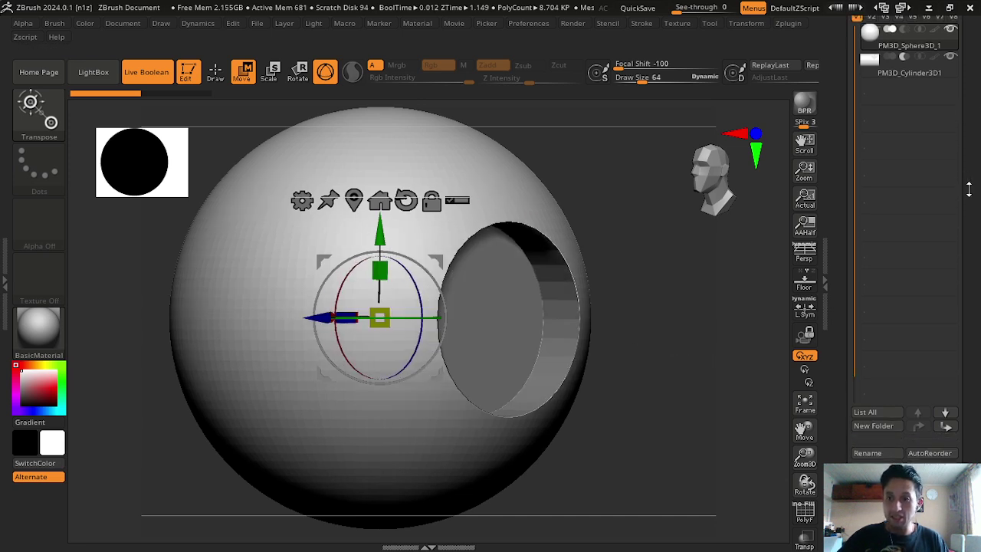
Run Subtool > Boolean > Make Boolean Mesh to bake UMesh_PM3D_Sphere3D_1 with the hole
scroll(881, 360, down, 5)
scroll(881, 360, down, 1)
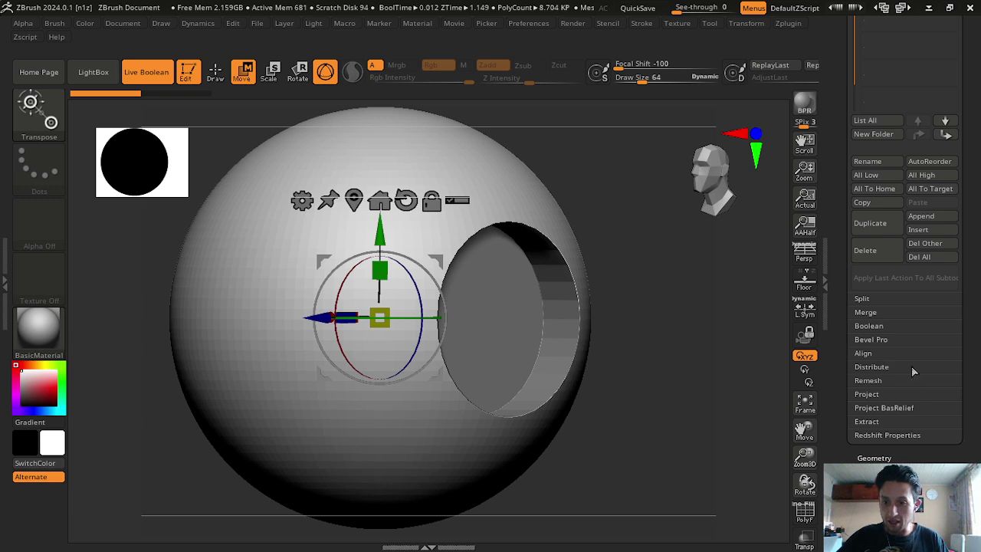
click(885, 326)
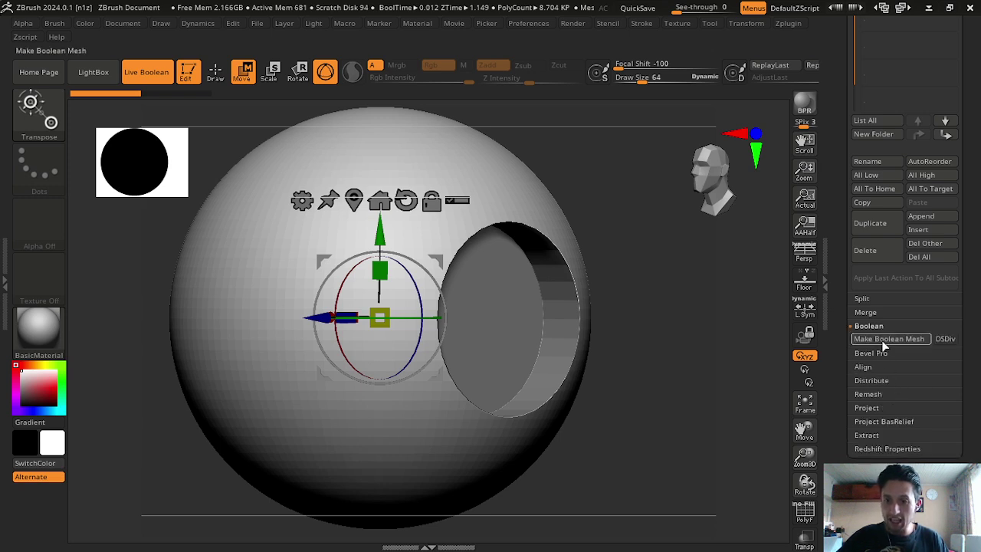
click(884, 339)
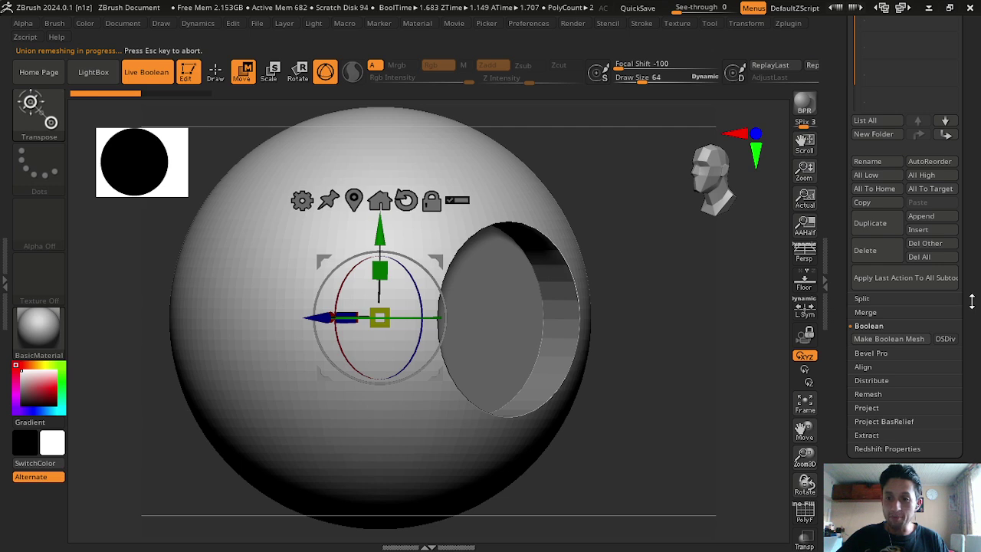
scroll(972, 302, up, 5)
scroll(929, 307, up, 5)
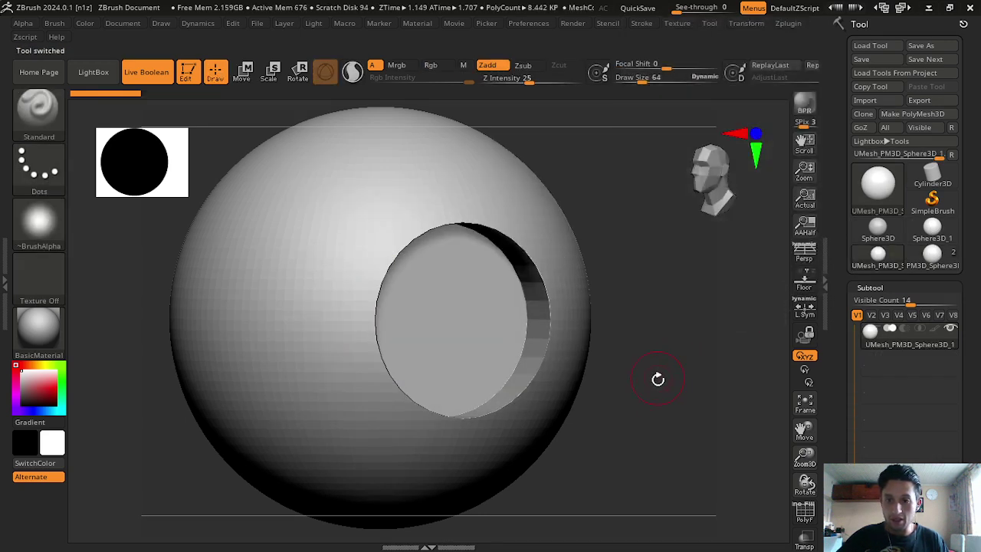
drag(657, 378, 751, 314)
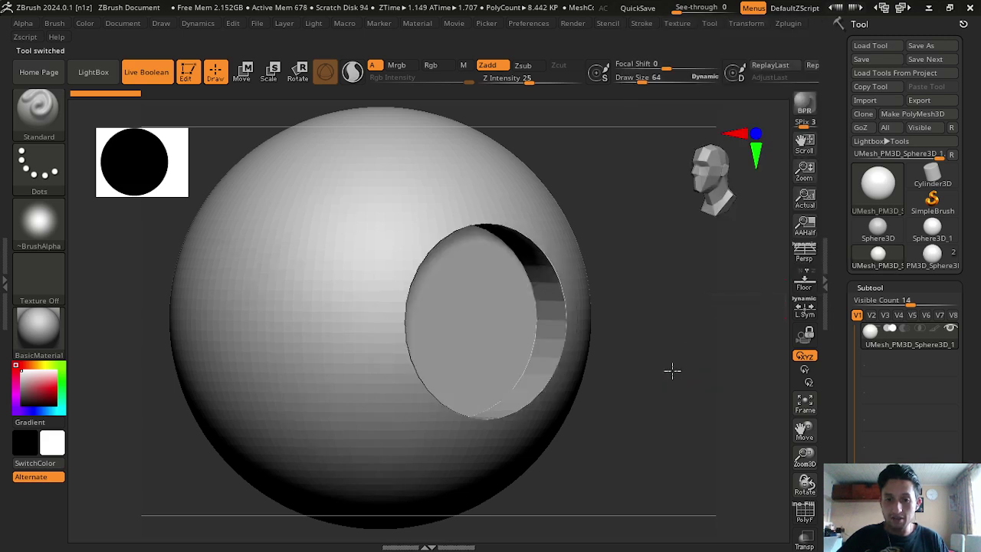
drag(671, 368, 590, 322)
mouse_move(770, 383)
mouse_down()
mouse_move(715, 411)
mouse_move(536, 252)
mouse_move(644, 368)
mouse_move(624, 365)
mouse_move(626, 425)
mouse_move(707, 392)
mouse_up()
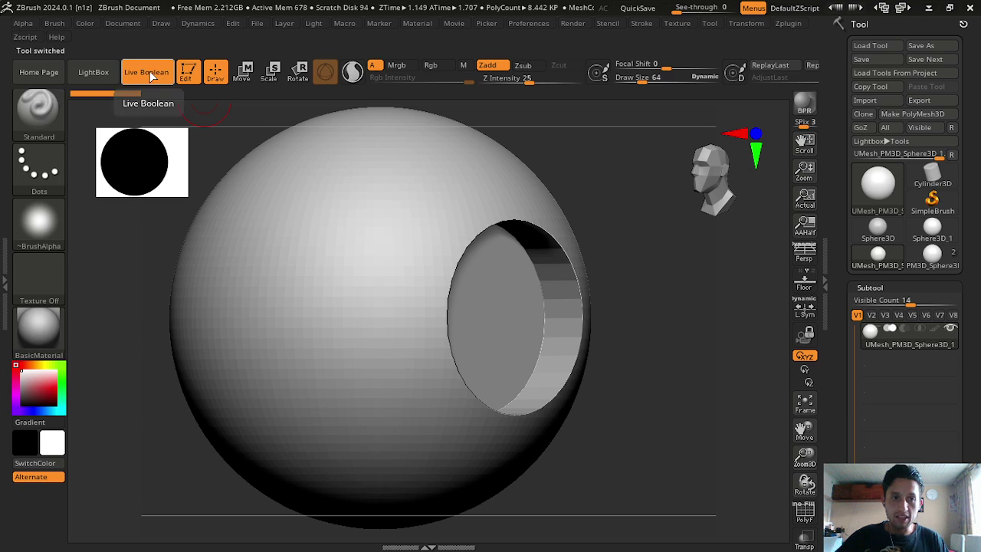
click(150, 71)
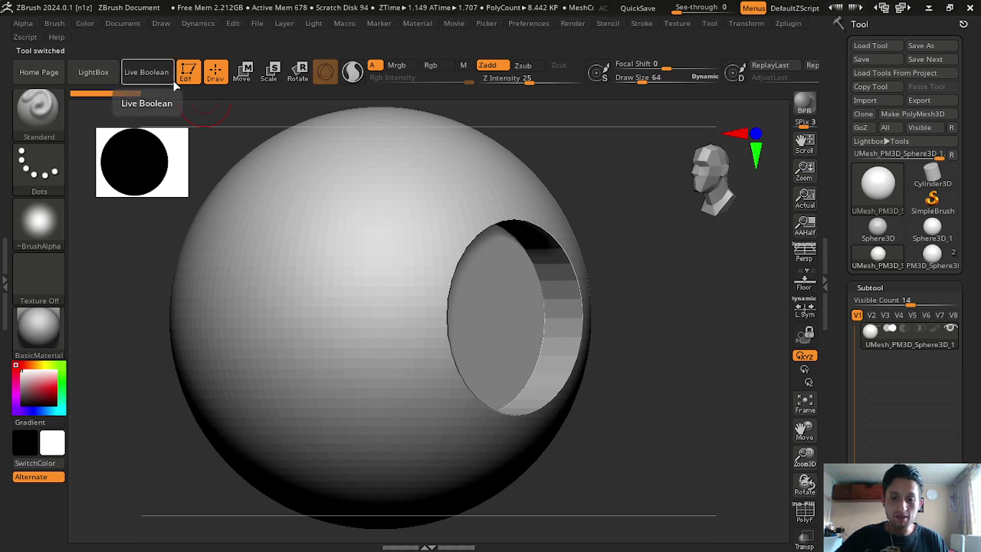
click(804, 512)
mouse_move(777, 495)
mouse_down()
mouse_move(639, 409)
mouse_move(822, 413)
mouse_move(733, 411)
mouse_move(558, 257)
mouse_up()
drag(688, 365, 777, 404)
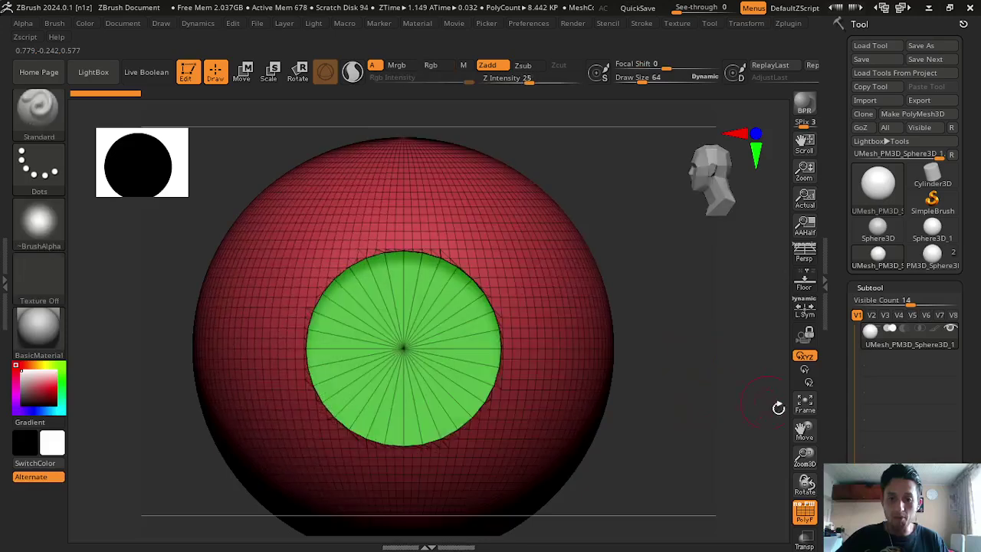
mouse_move(805, 458)
mouse_down()
mouse_move(789, 362)
mouse_move(742, 390)
mouse_up()
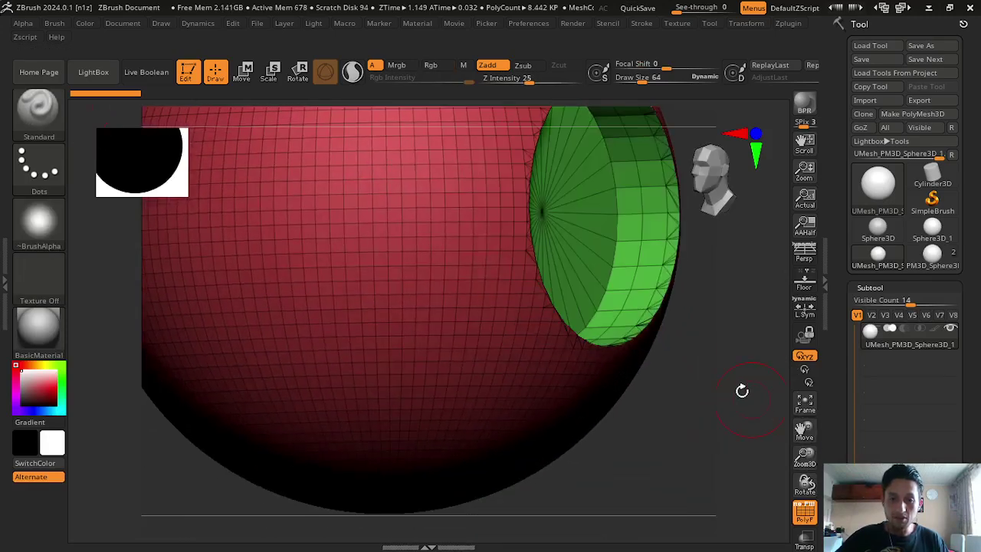
mouse_move(804, 457)
mouse_down()
mouse_move(772, 444)
mouse_move(761, 458)
mouse_move(805, 475)
mouse_up()
drag(804, 426, 643, 383)
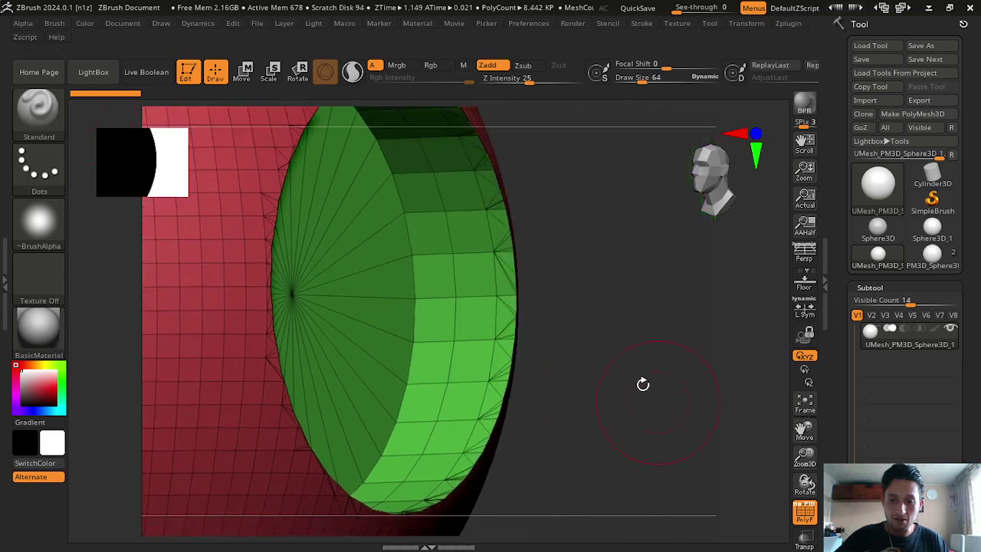
mouse_move(495, 291)
mouse_down()
mouse_move(603, 287)
mouse_move(591, 317)
mouse_move(490, 182)
mouse_move(628, 312)
mouse_up()
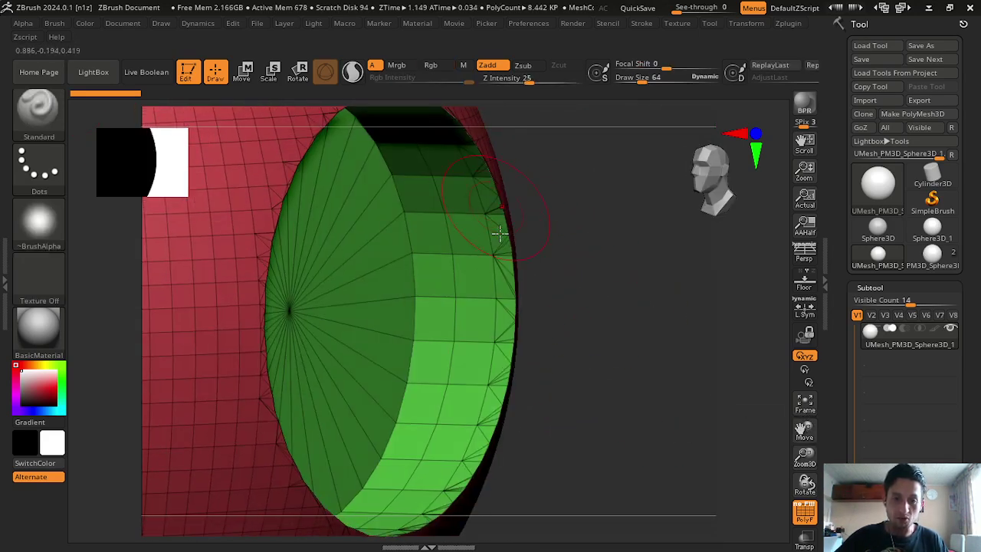
drag(537, 371, 694, 367)
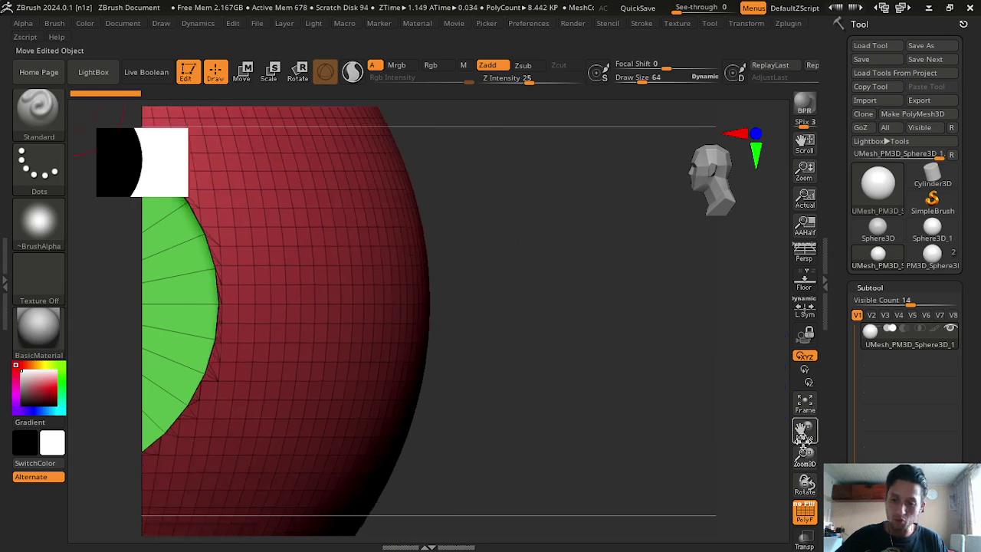
drag(805, 456, 895, 411)
mouse_move(774, 432)
mouse_down()
mouse_move(715, 449)
mouse_move(822, 440)
mouse_move(800, 479)
mouse_up()
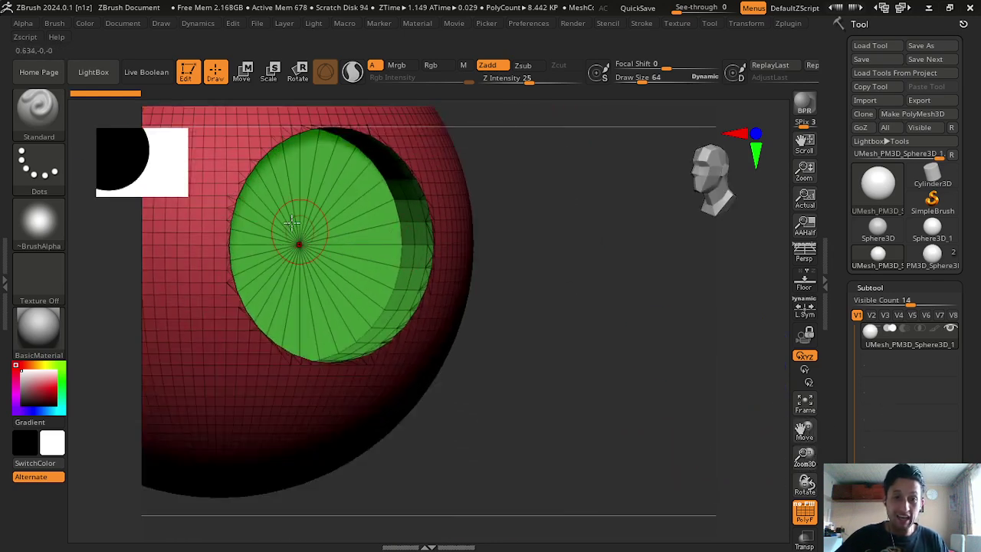
drag(573, 314, 765, 385)
drag(804, 429, 657, 434)
Open Geometry > ZRemesher in the Tool palette and enable KeepGroups
drag(973, 383, 962, 252)
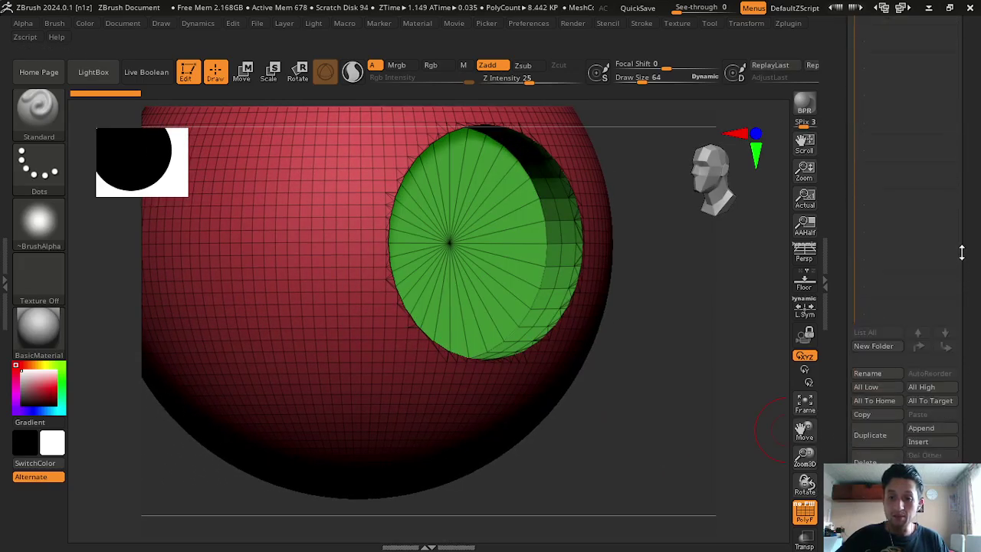
drag(976, 369, 959, 250)
drag(944, 430, 911, 354)
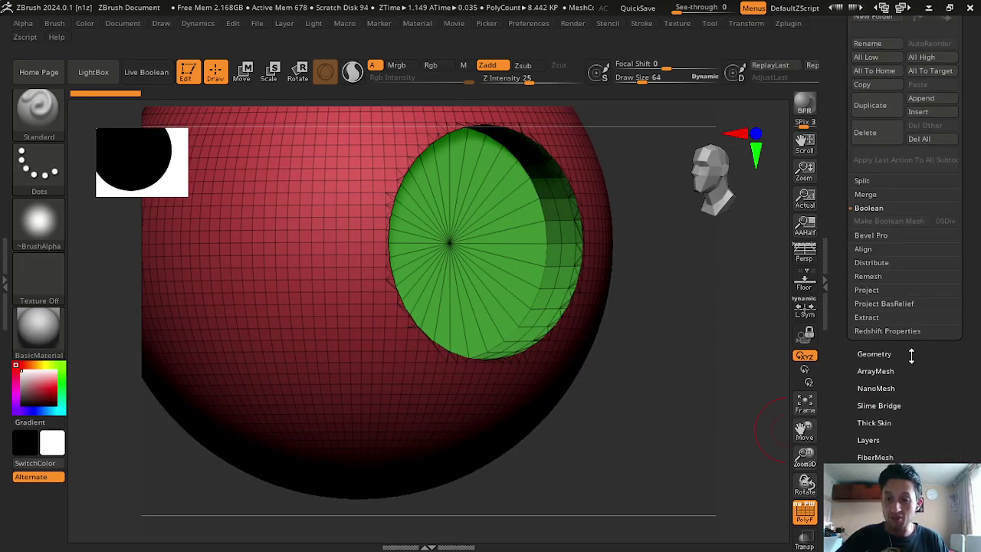
click(885, 354)
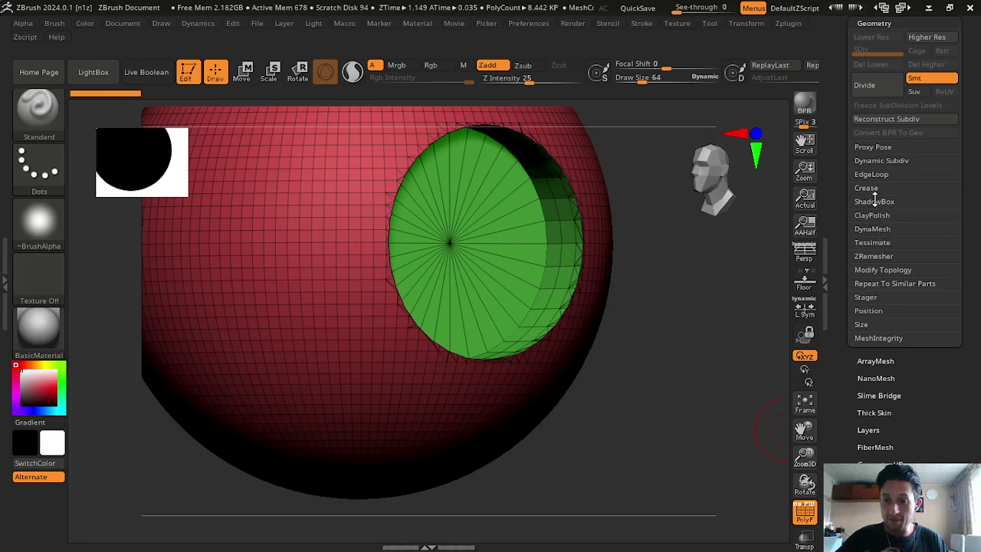
click(873, 256)
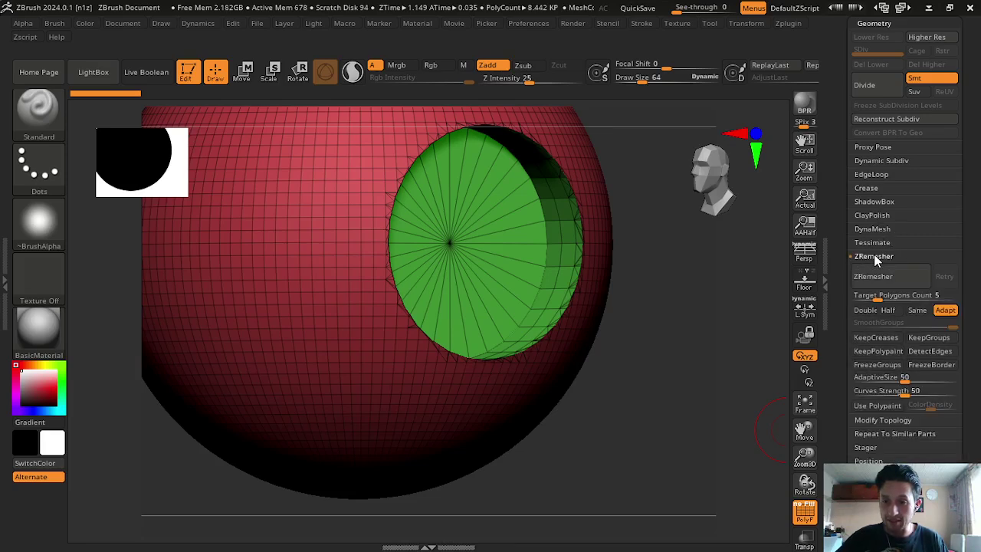
click(928, 341)
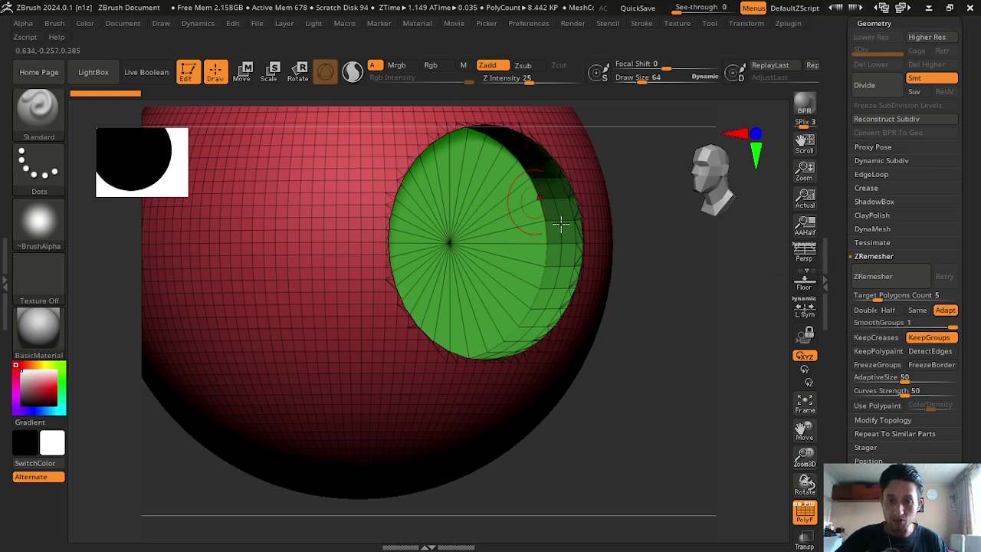
mouse_move(667, 408)
mouse_down()
mouse_move(605, 406)
mouse_move(679, 416)
mouse_up()
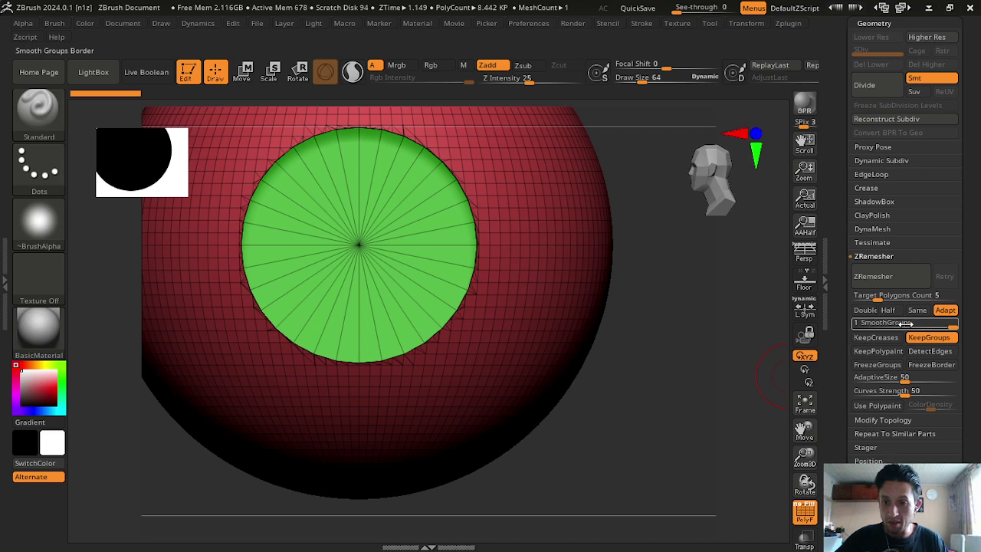
Set SmoothGroups to 0 and enable KeepCreases and DetectEdges
drag(914, 325, 866, 326)
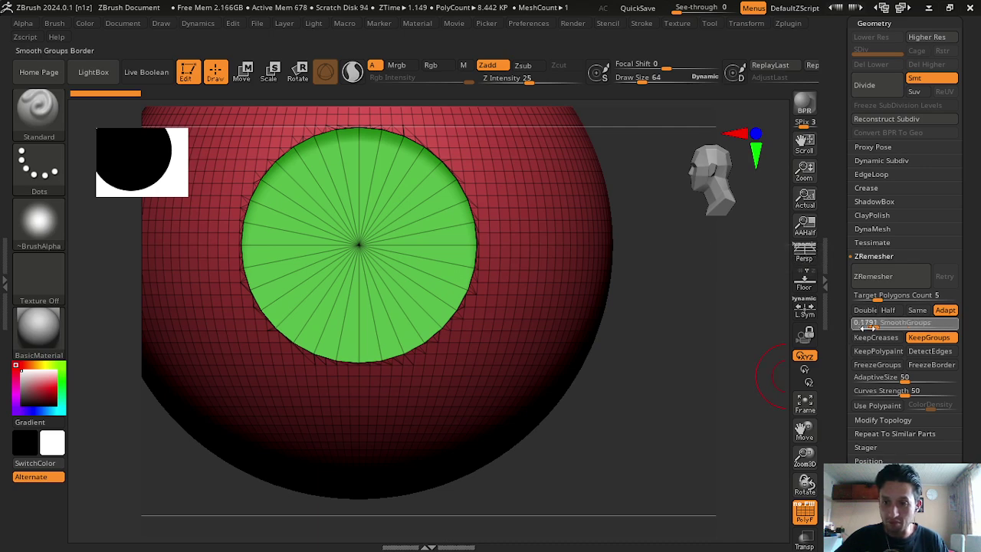
drag(742, 369, 685, 400)
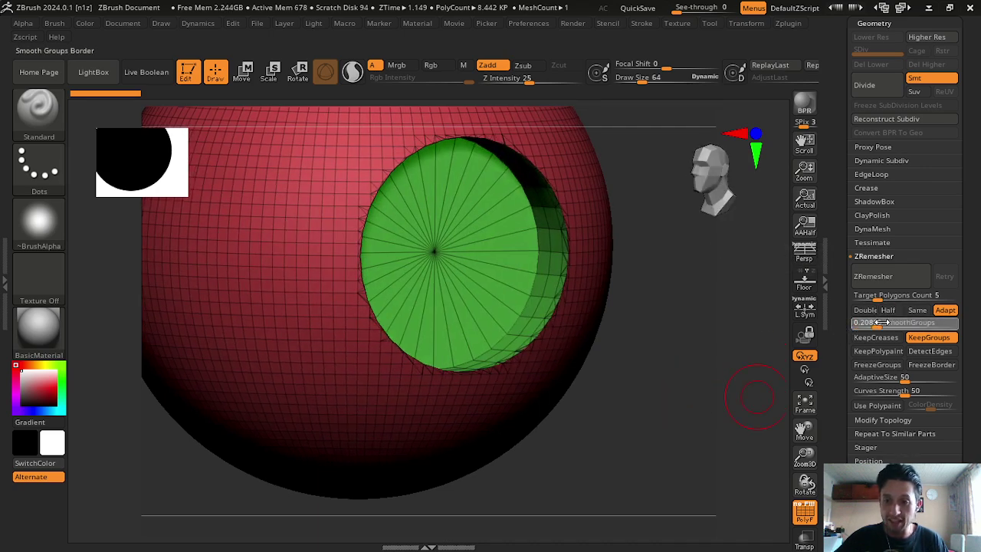
shift+drag(611, 391, 755, 383)
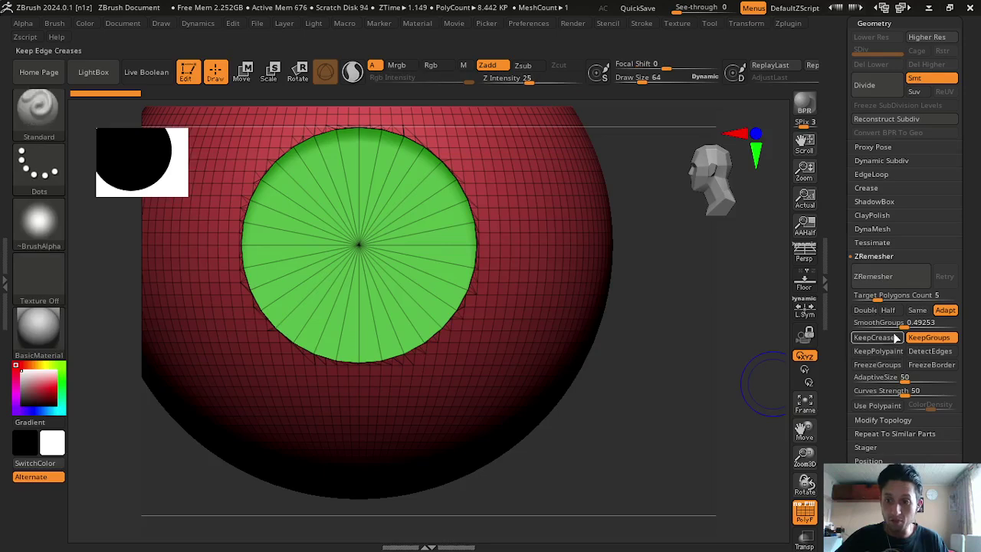
drag(866, 323, 840, 324)
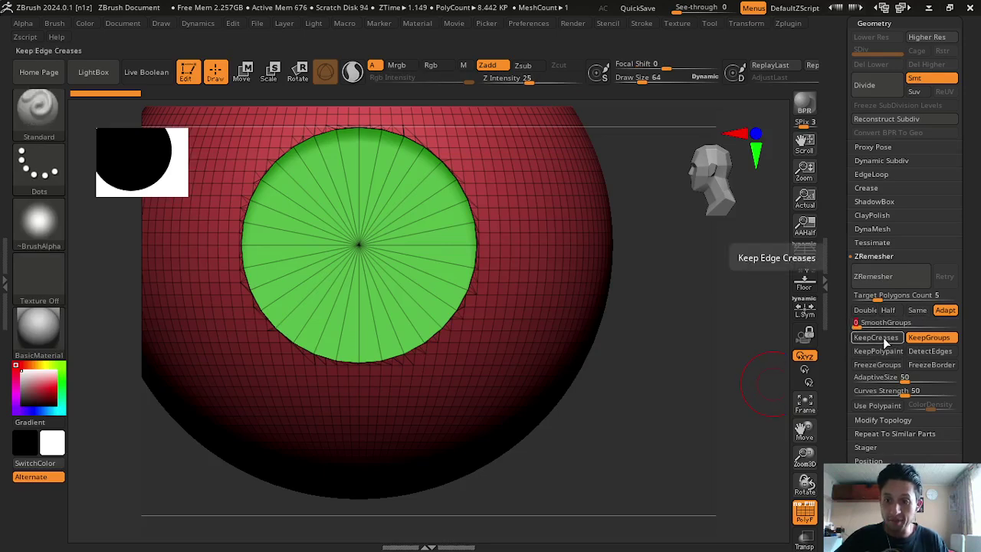
click(881, 340)
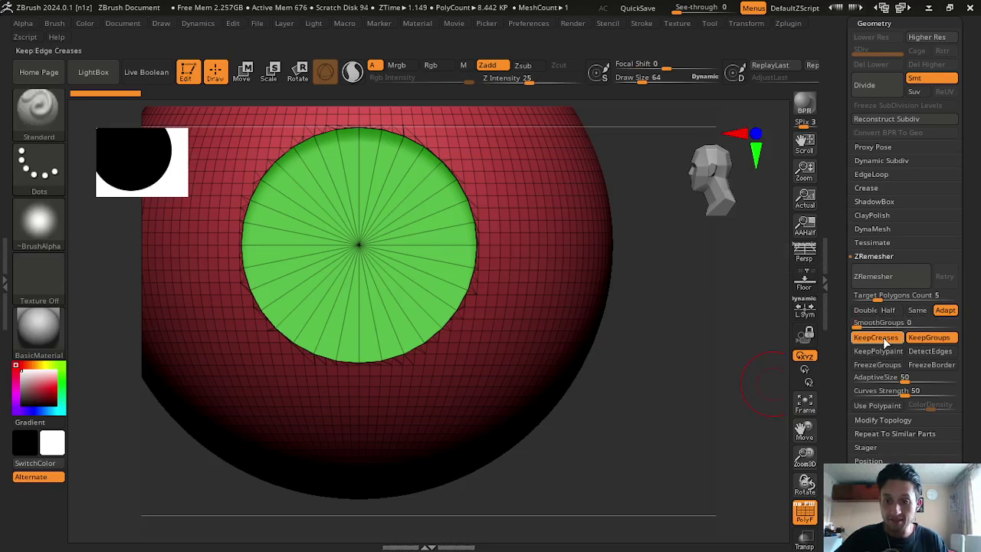
click(937, 357)
shift+drag(637, 405, 691, 372)
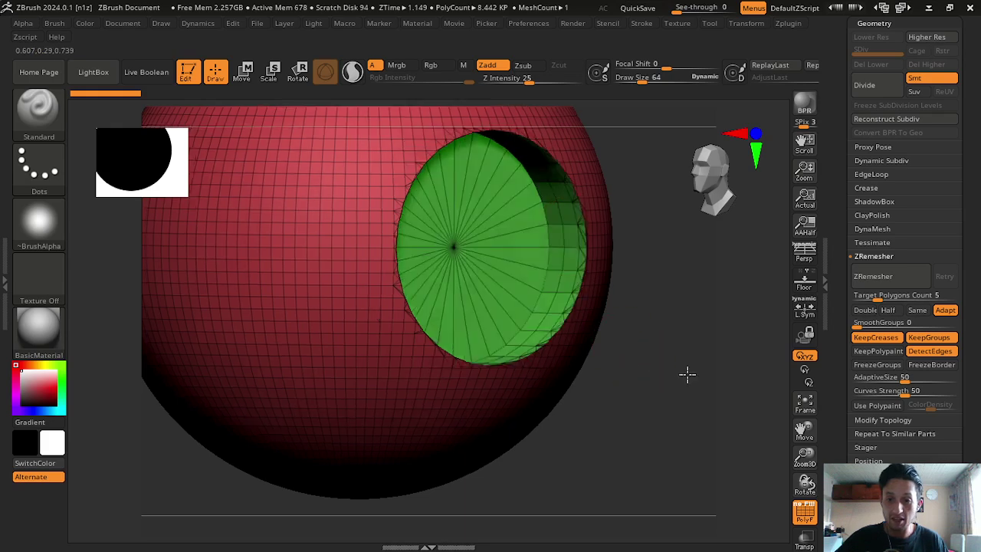
Run ZRemesher on the holed sphere and orbit around to inspect the remeshed opening
click(873, 277)
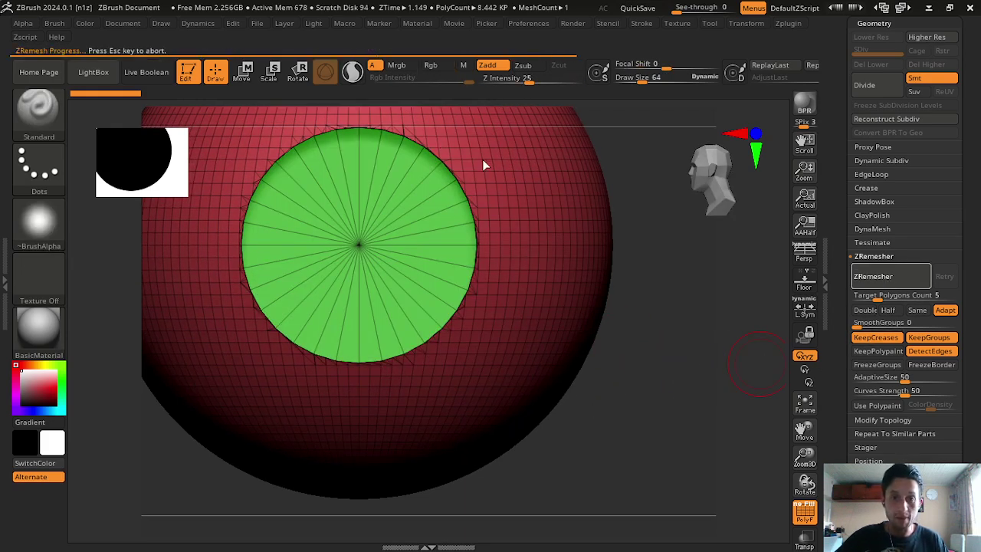
mouse_move(670, 330)
mouse_down()
mouse_move(513, 284)
mouse_move(633, 407)
mouse_up()
mouse_move(736, 383)
mouse_down()
mouse_move(692, 390)
mouse_move(579, 268)
mouse_up()
drag(667, 346, 503, 276)
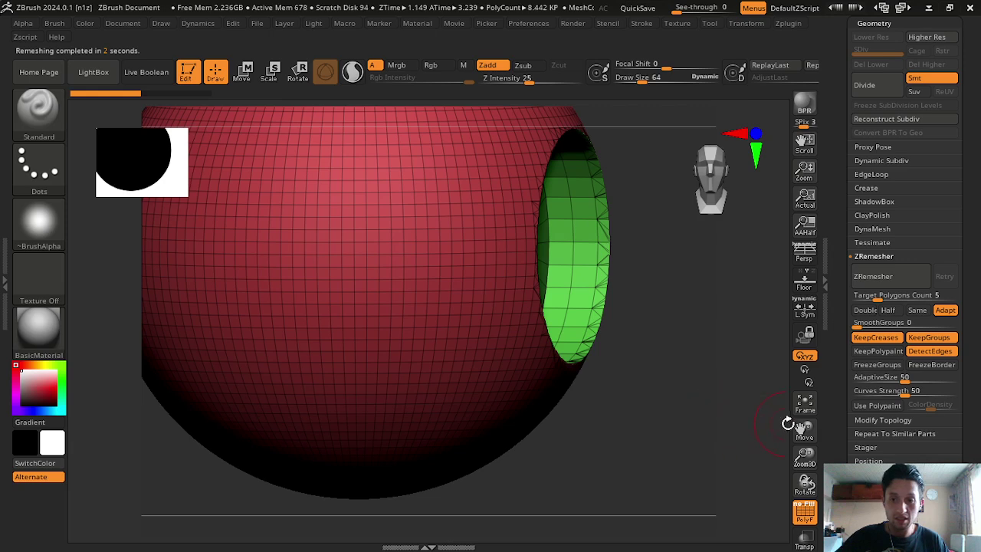
key(f)
mouse_move(416, 230)
mouse_down()
mouse_move(560, 328)
mouse_move(528, 329)
mouse_move(633, 314)
mouse_up()
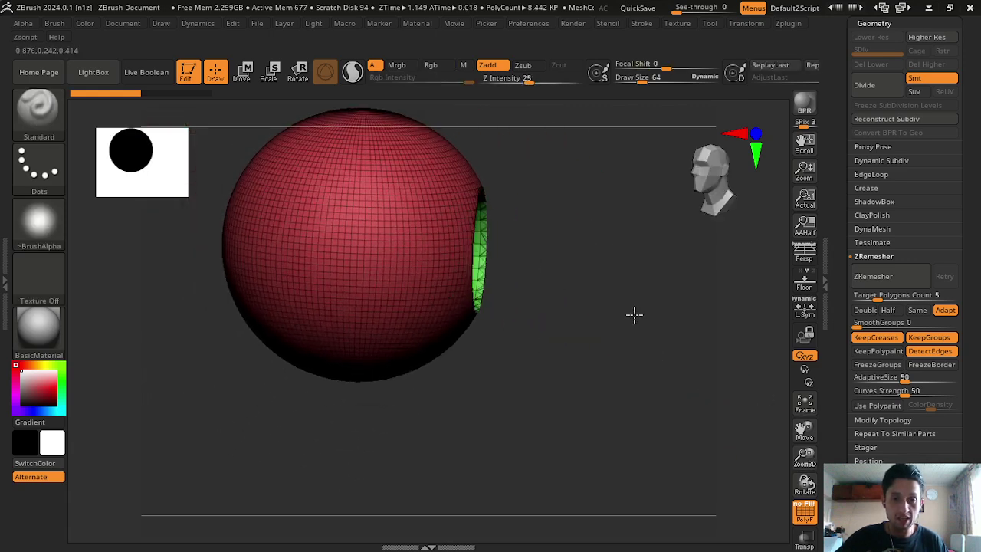
click(241, 72)
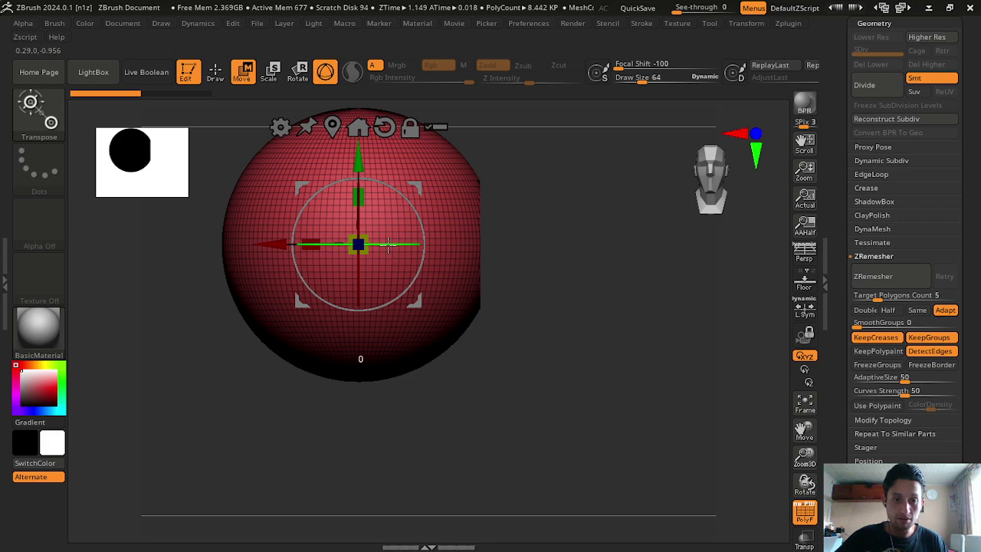
drag(384, 252, 289, 250)
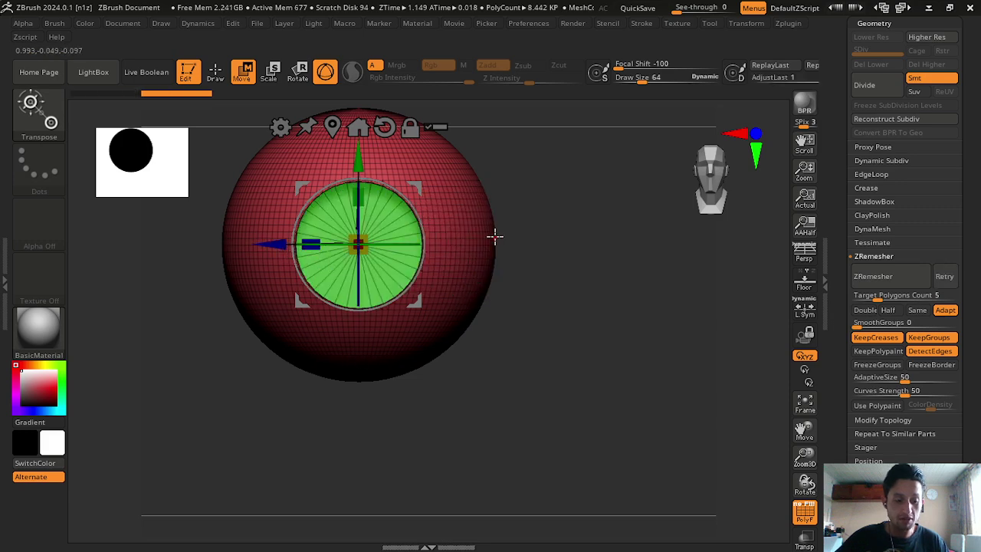
drag(476, 244, 635, 324)
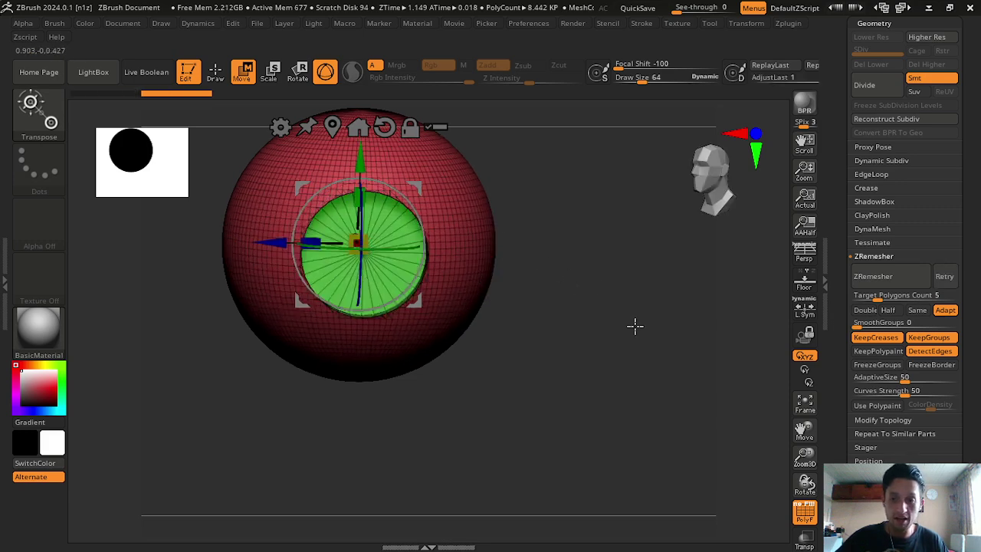
Run ZRemesher again and zoom in to examine the new topology around the opening
click(894, 277)
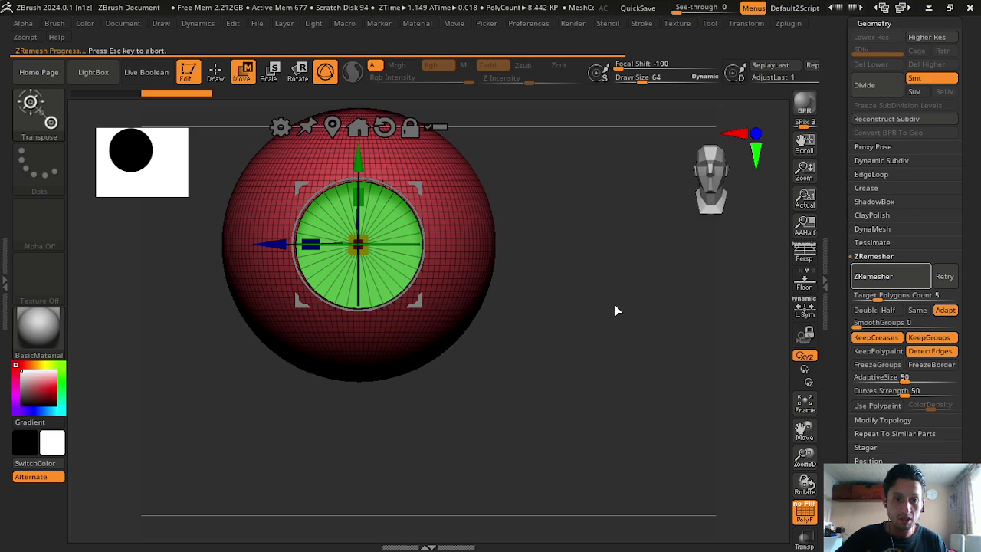
drag(574, 317, 649, 324)
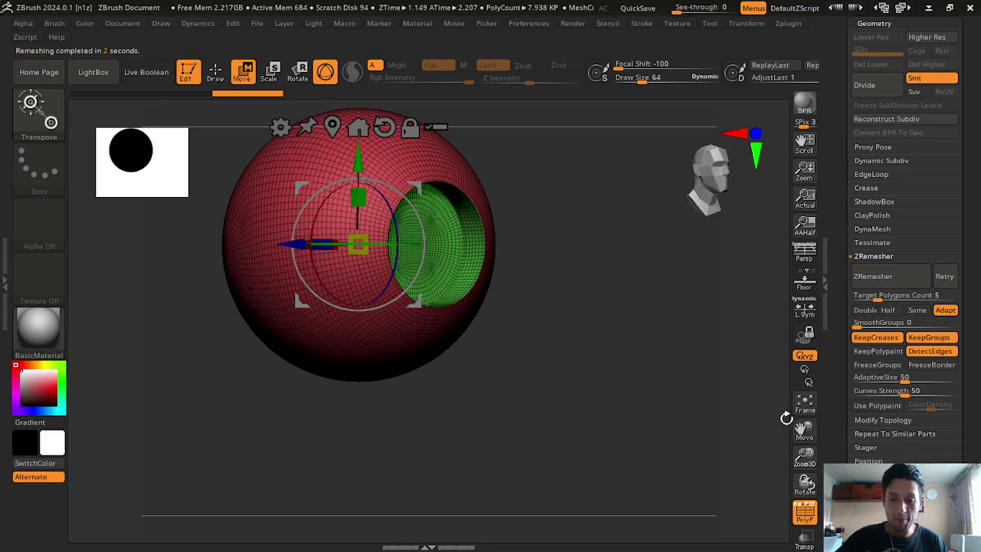
drag(805, 453, 804, 429)
drag(707, 410, 494, 149)
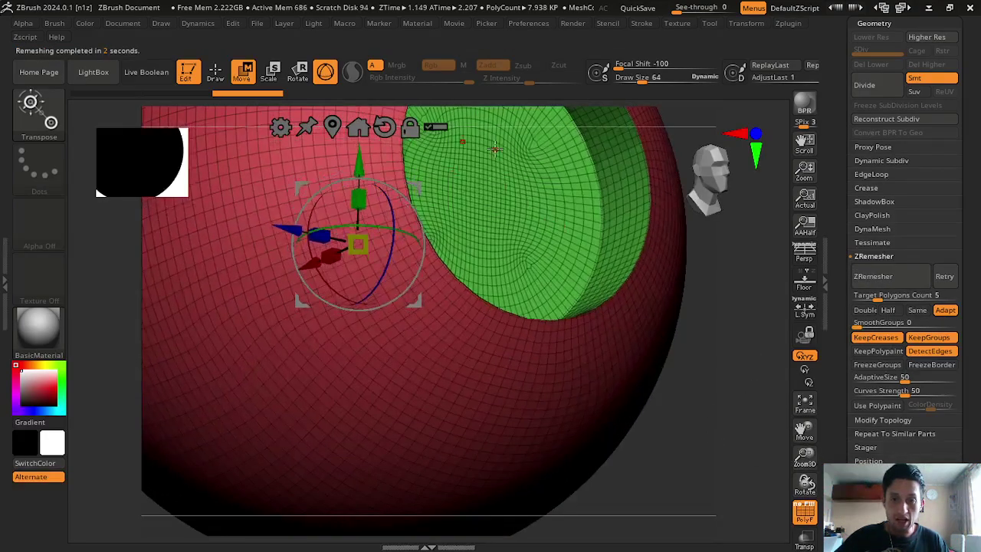
mouse_move(713, 379)
mouse_down()
mouse_move(592, 280)
mouse_move(694, 412)
mouse_move(806, 399)
mouse_up()
drag(803, 453, 804, 479)
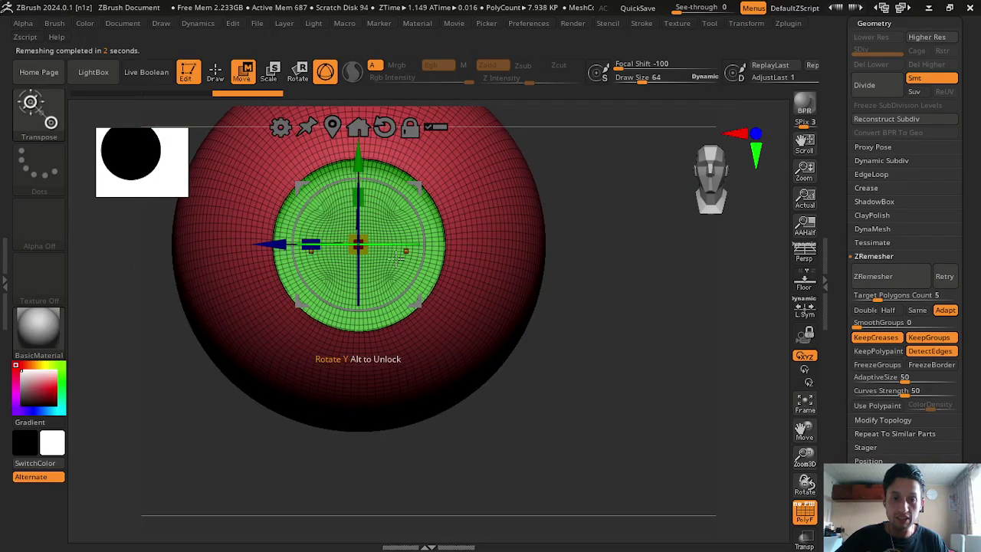
drag(432, 222, 411, 149)
Undo back to the earlier disc state, snap to front view and ZRemesh to about 7.938K polygons
key(ctrl+z)
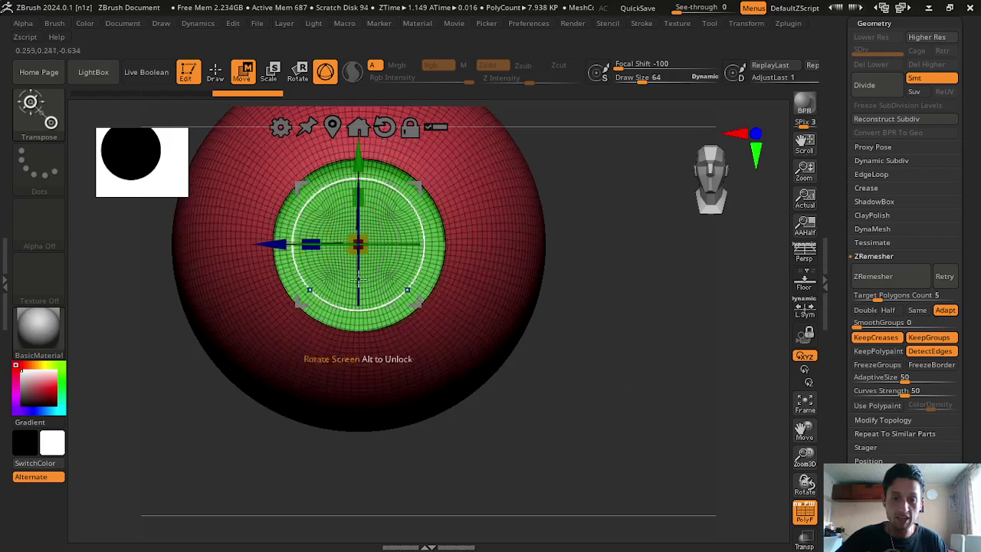
key(ctrl+z)
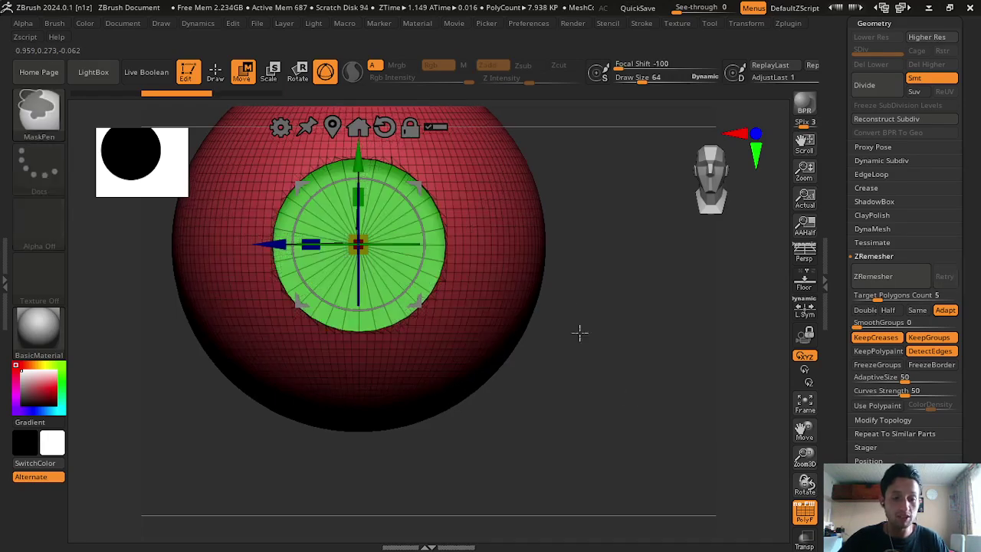
key(ctrl+z)
key(ctrl+z)
shift+drag(699, 401, 308, 230)
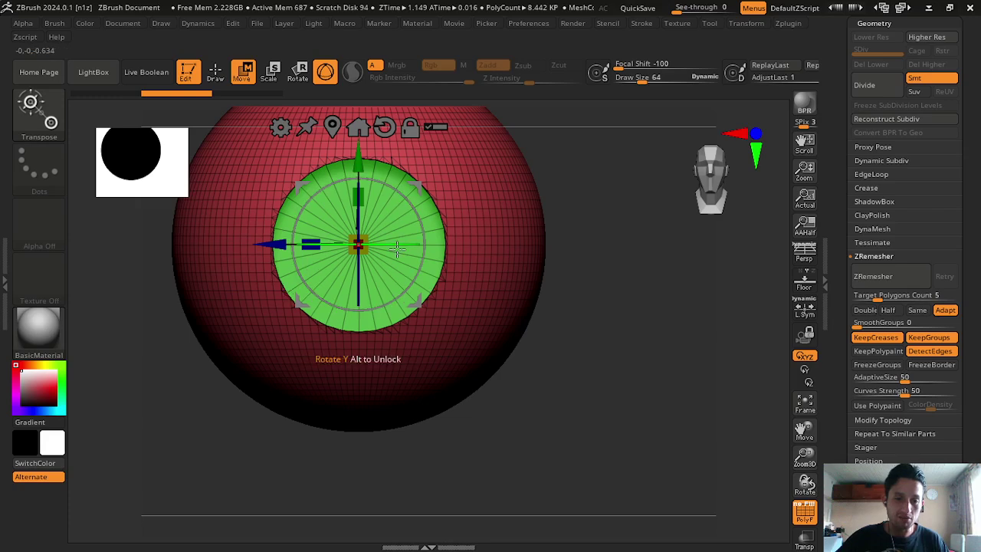
drag(642, 347, 315, 199)
shift+drag(609, 334, 630, 350)
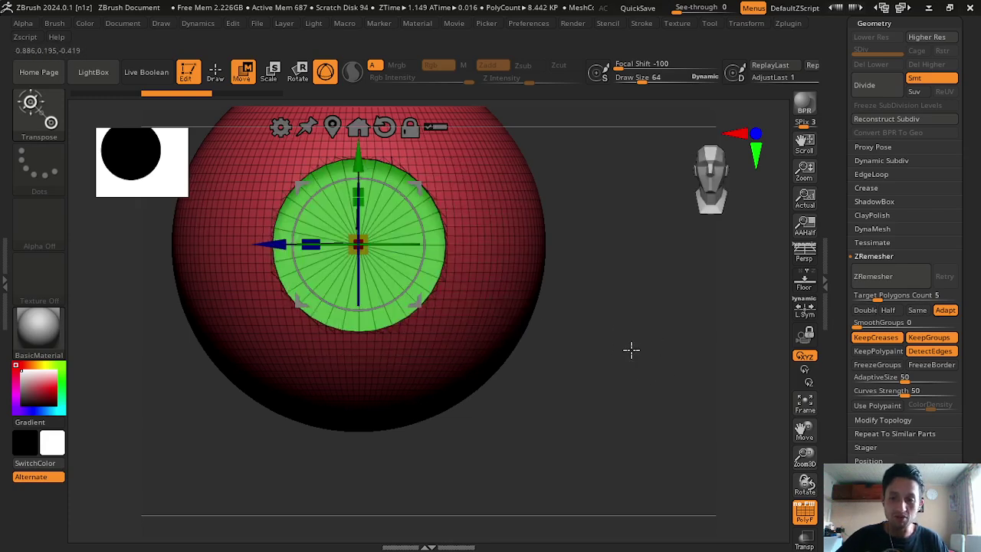
click(880, 279)
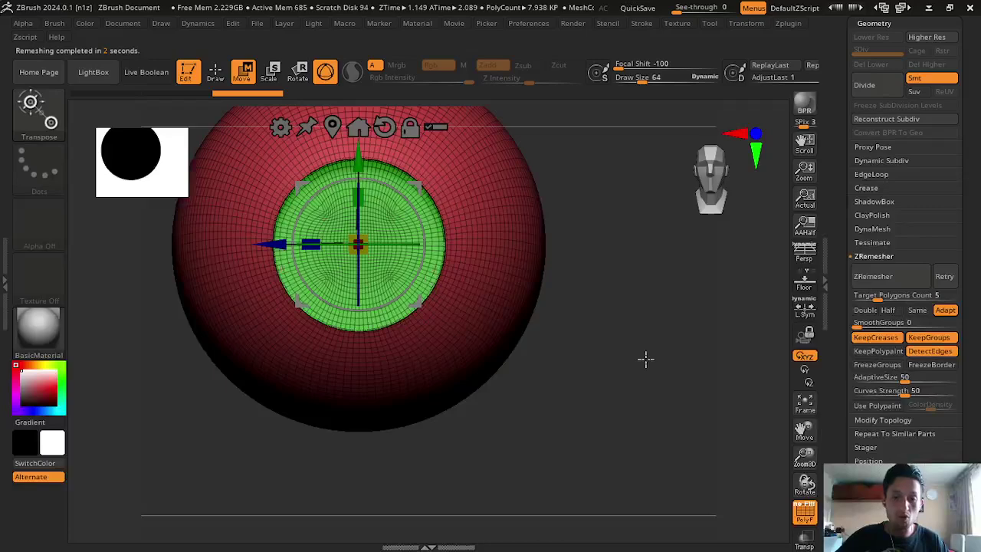
Switch to Draw mode and orbit the sphere until its green cap faces the camera
key(q)
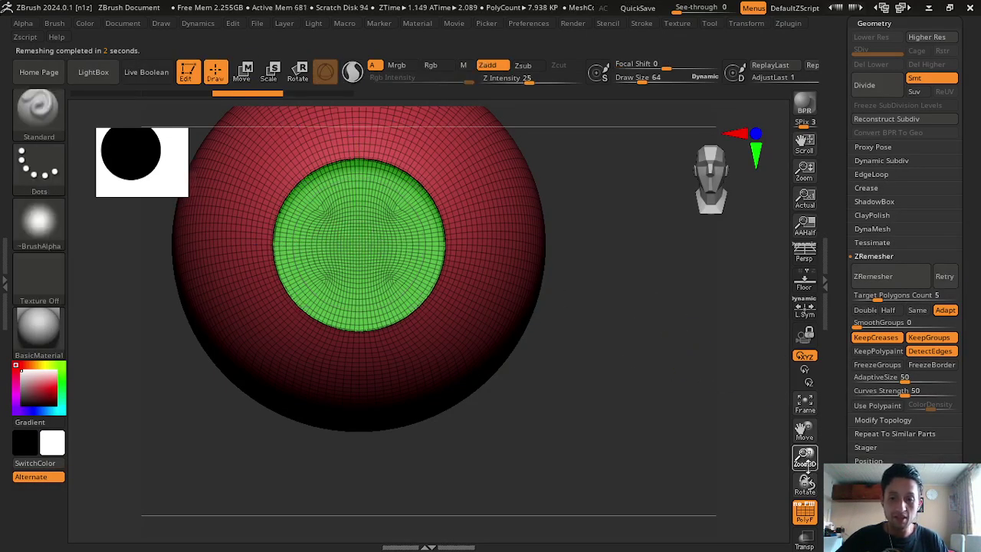
drag(766, 376, 762, 407)
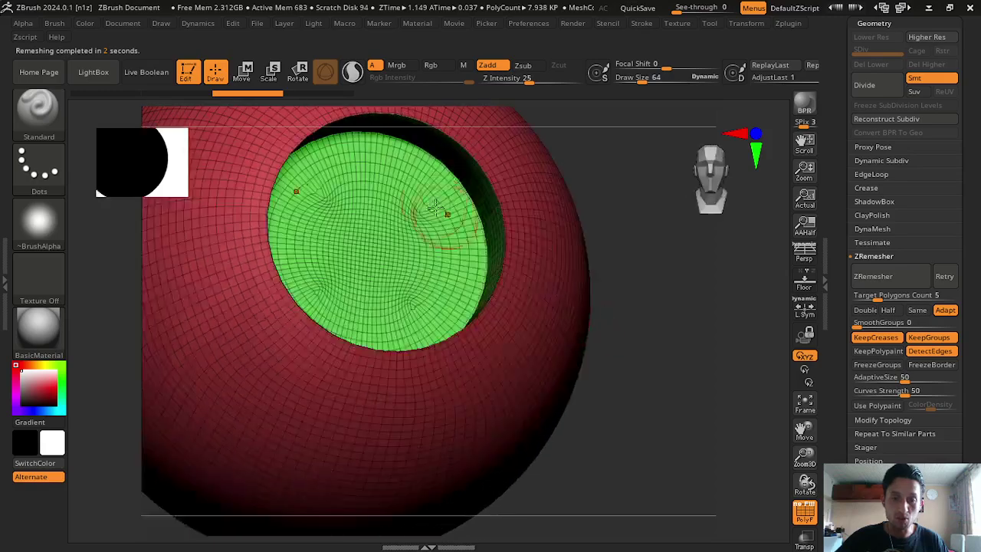
right_drag(431, 284, 441, 243)
shift+right_drag(492, 335, 729, 433)
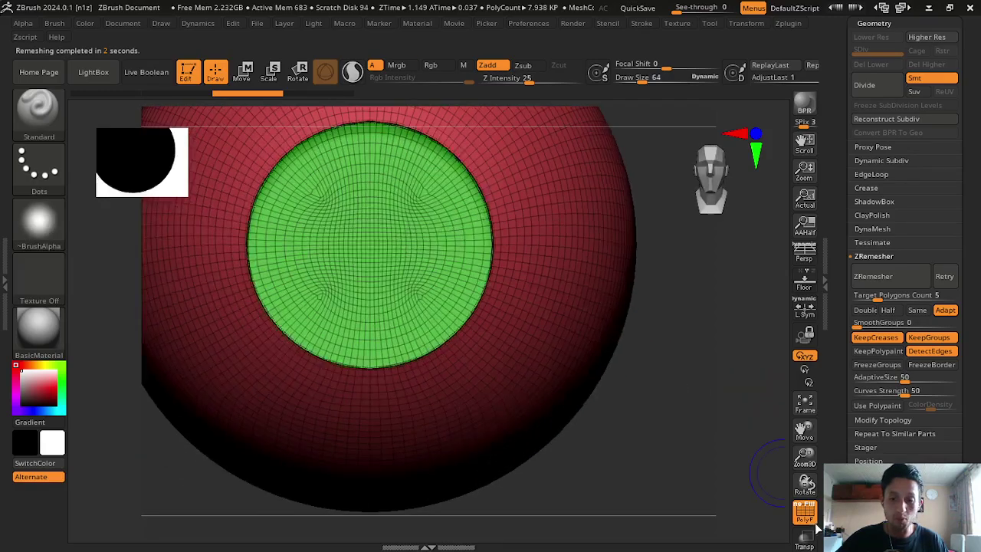
mouse_move(648, 430)
right_down()
mouse_move(665, 412)
mouse_move(453, 188)
right_up()
Turn off PolyF, then orbit to inspect the hole's inner wall in plain grey
click(804, 512)
mouse_move(465, 237)
right_down()
mouse_move(692, 344)
mouse_move(455, 177)
right_up()
mouse_move(321, 192)
right_down()
mouse_move(684, 334)
mouse_move(685, 376)
mouse_move(725, 381)
mouse_move(626, 383)
mouse_move(636, 374)
mouse_move(597, 352)
right_up()
right_drag(524, 324, 342, 173)
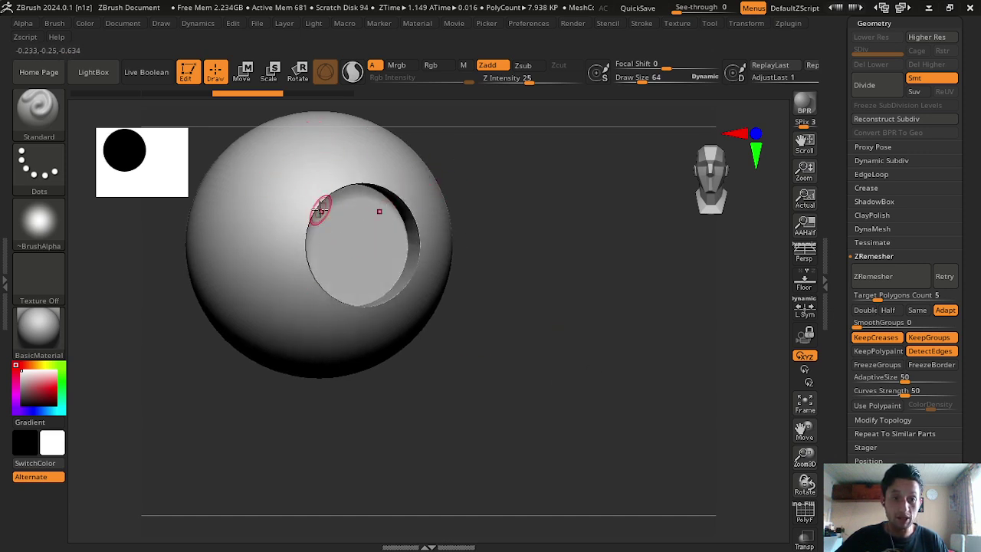
Select the PM3D_Sphere3 tool and insert the remeshed UMesh holed sphere as a subtool
scroll(967, 274, up, 5)
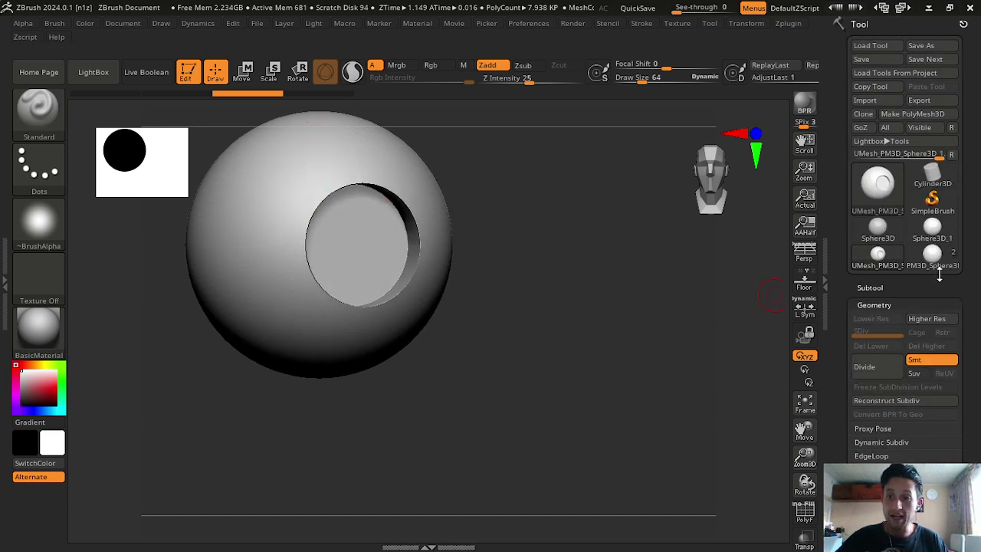
click(927, 253)
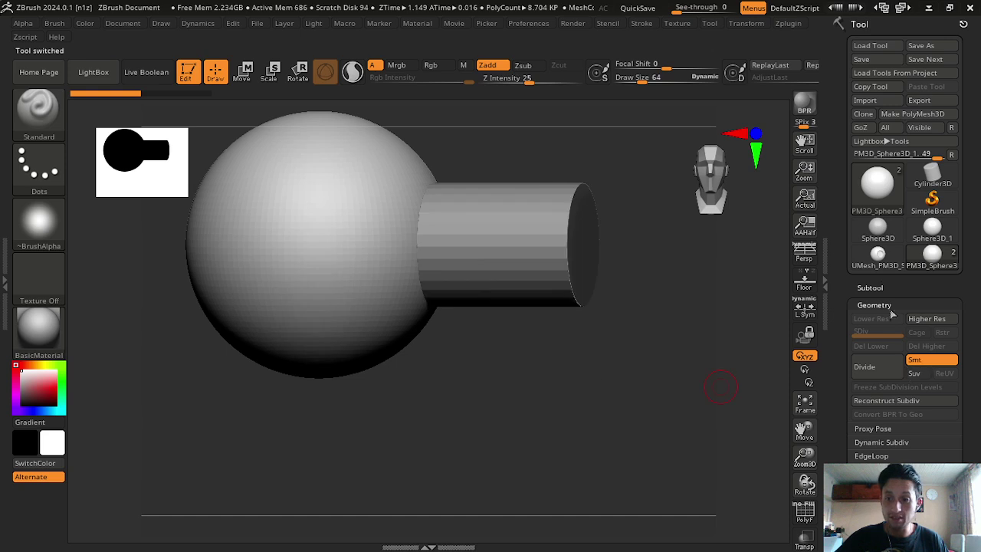
scroll(903, 294, down, 5)
scroll(902, 294, down, 2)
scroll(919, 322, down, 2)
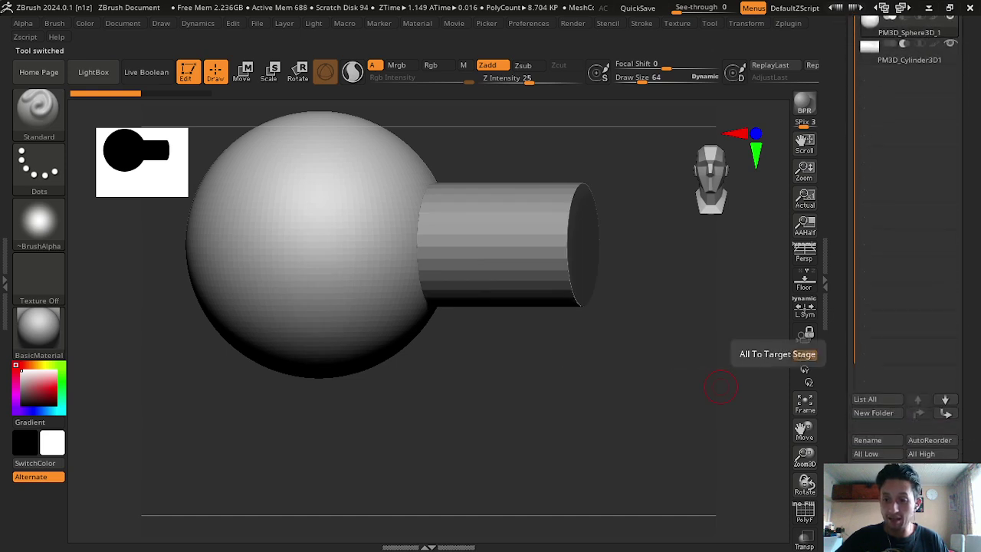
click(804, 343)
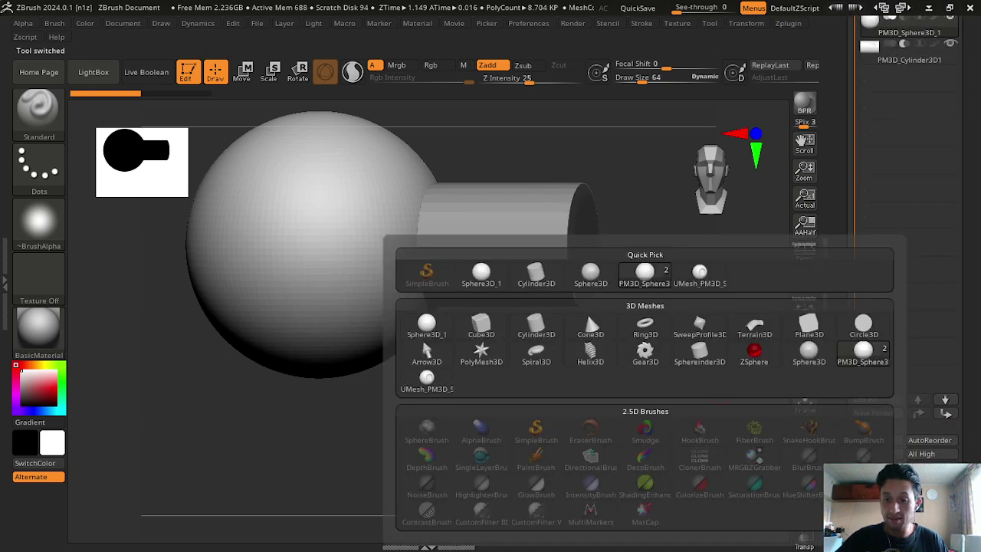
click(707, 285)
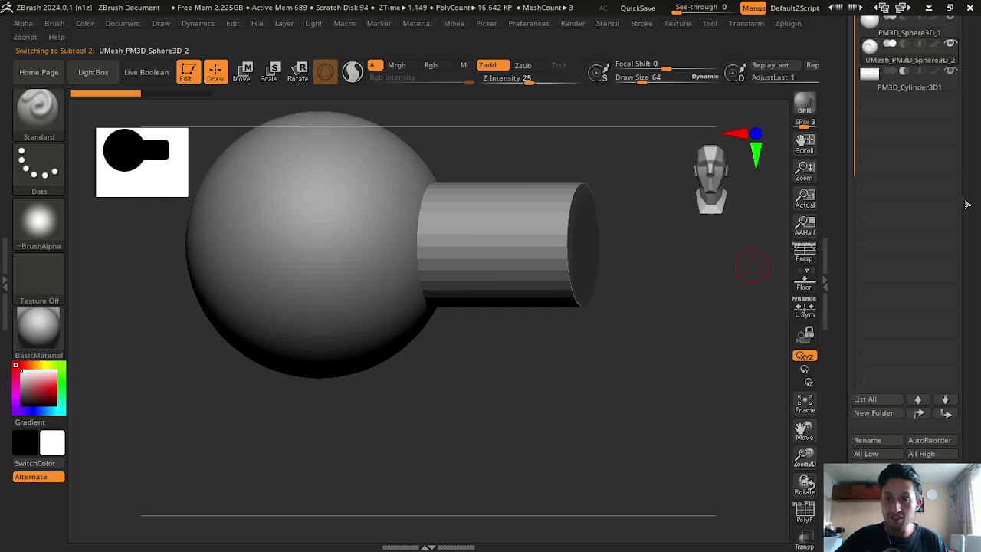
Delete the original sphere and cylinder subtools, confirming each deletion with OK
scroll(978, 259, up, 1)
key(Up)
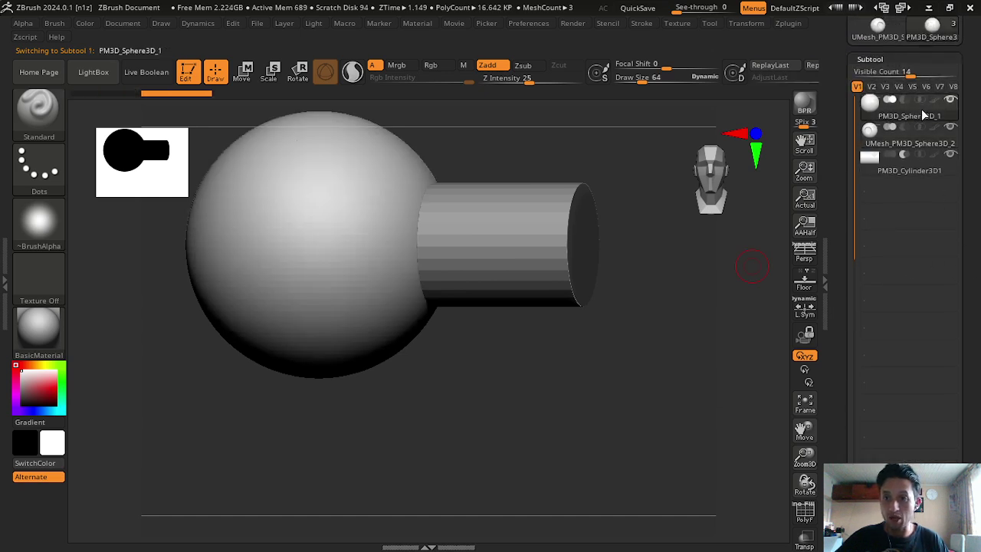
scroll(976, 249, down, 2)
scroll(975, 249, down, 2)
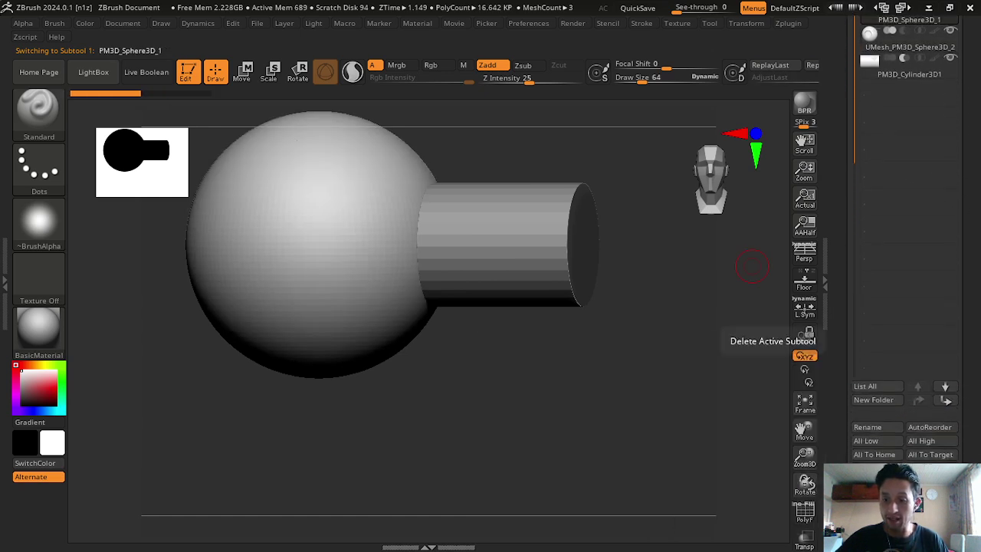
click(866, 507)
click(741, 534)
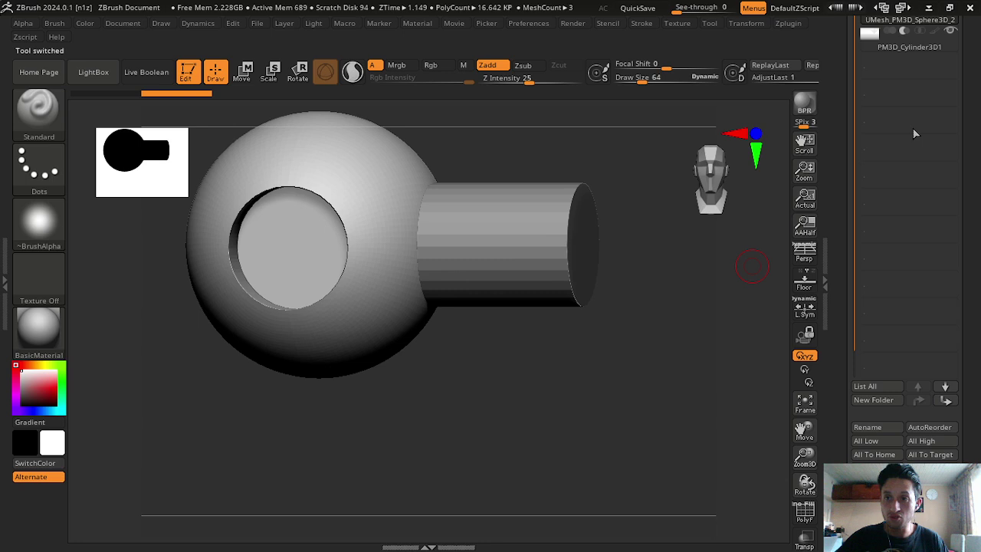
click(909, 50)
click(865, 507)
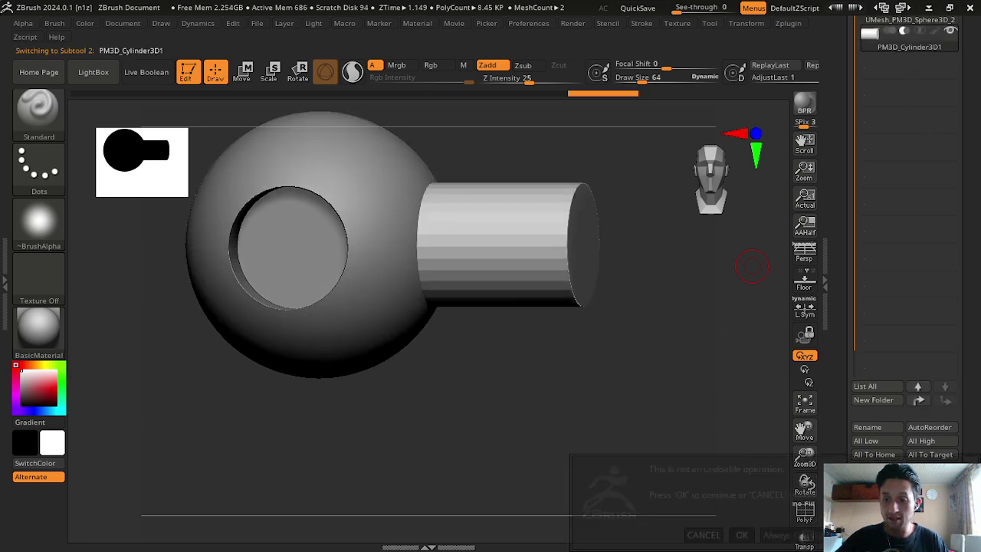
click(739, 534)
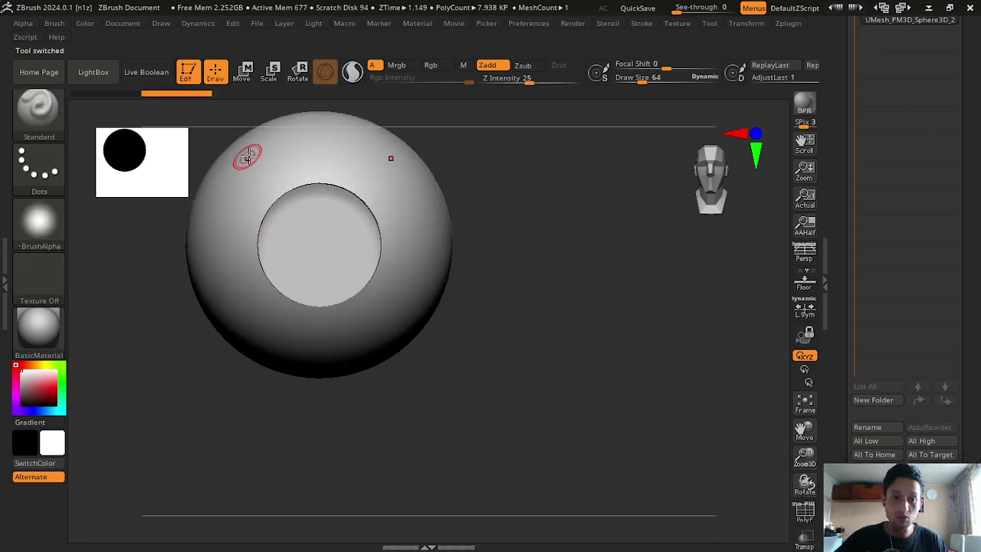
drag(665, 274, 573, 274)
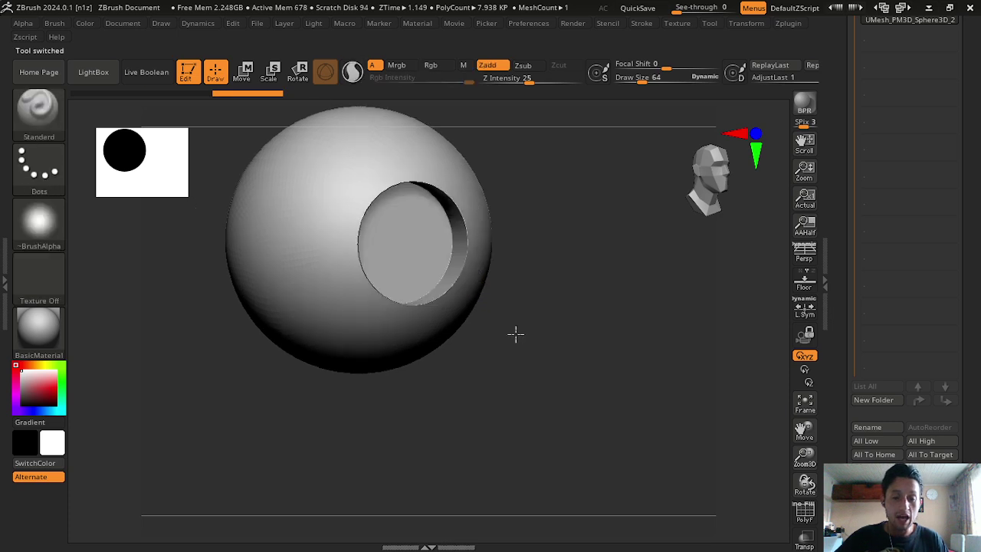
shift+drag(514, 332, 376, 263)
mouse_move(586, 222)
mouse_down()
mouse_move(659, 306)
mouse_move(613, 326)
mouse_up()
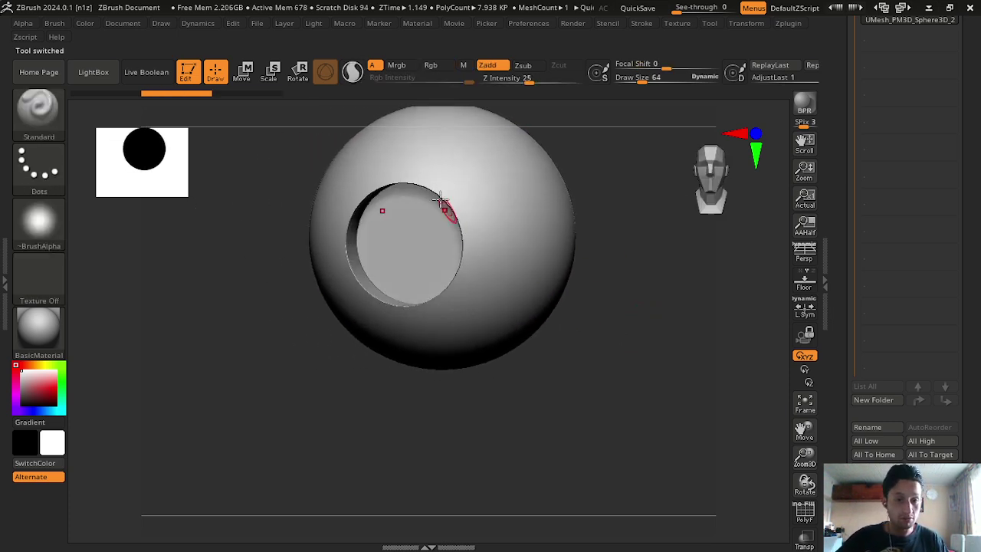
shift+drag(609, 359, 416, 235)
mouse_move(582, 321)
mouse_down()
mouse_move(696, 339)
mouse_move(403, 224)
mouse_up()
mouse_move(553, 352)
mouse_down()
mouse_move(661, 388)
mouse_move(615, 411)
mouse_move(537, 398)
mouse_up()
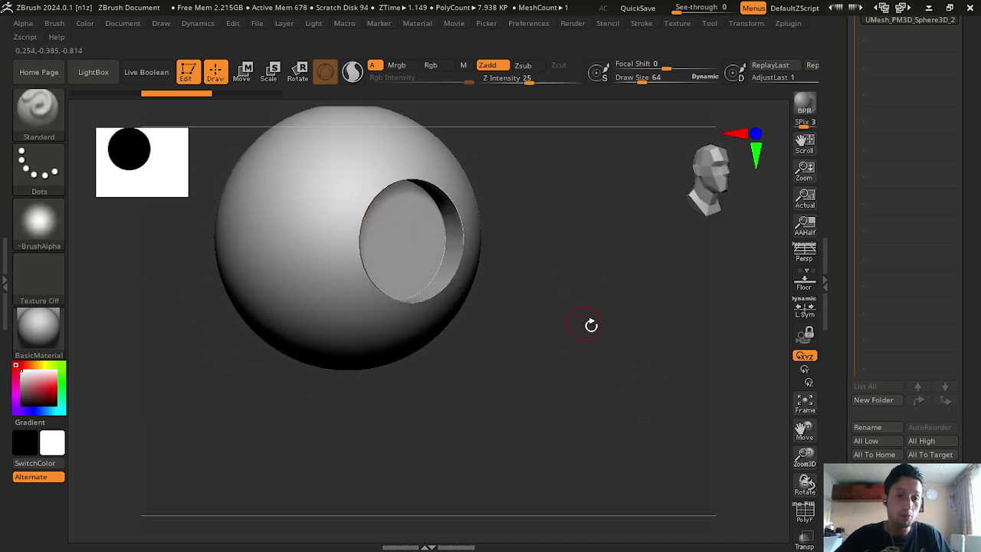
shift+drag(591, 325, 373, 186)
mouse_move(618, 363)
mouse_down()
mouse_move(672, 373)
mouse_move(644, 357)
mouse_move(611, 368)
mouse_move(652, 394)
mouse_move(476, 340)
mouse_up()
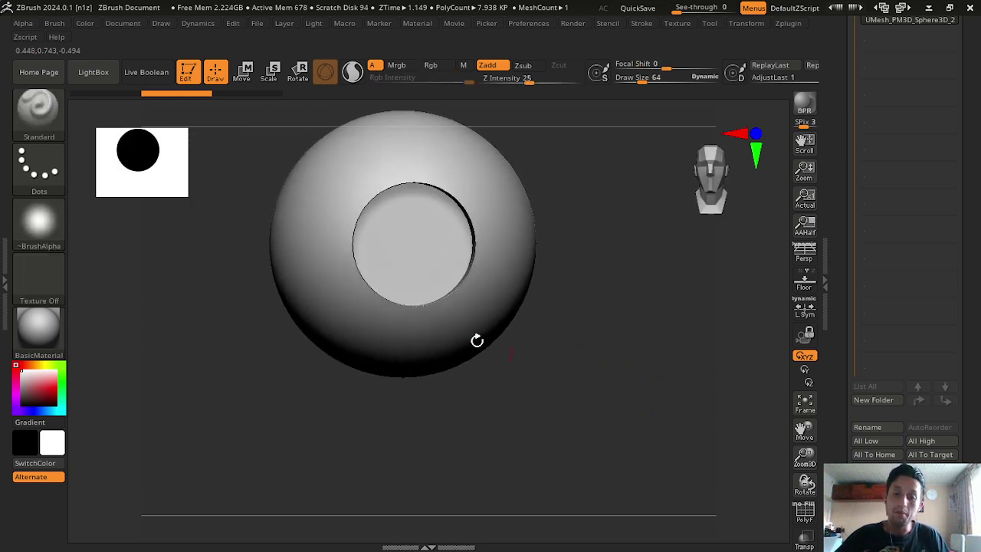
drag(422, 228, 494, 247)
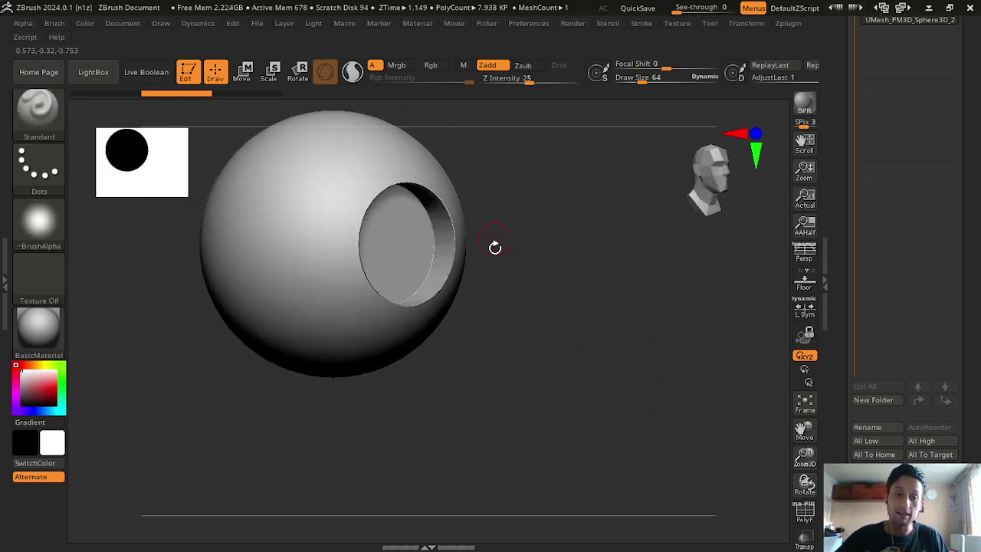
shift+drag(557, 356, 512, 344)
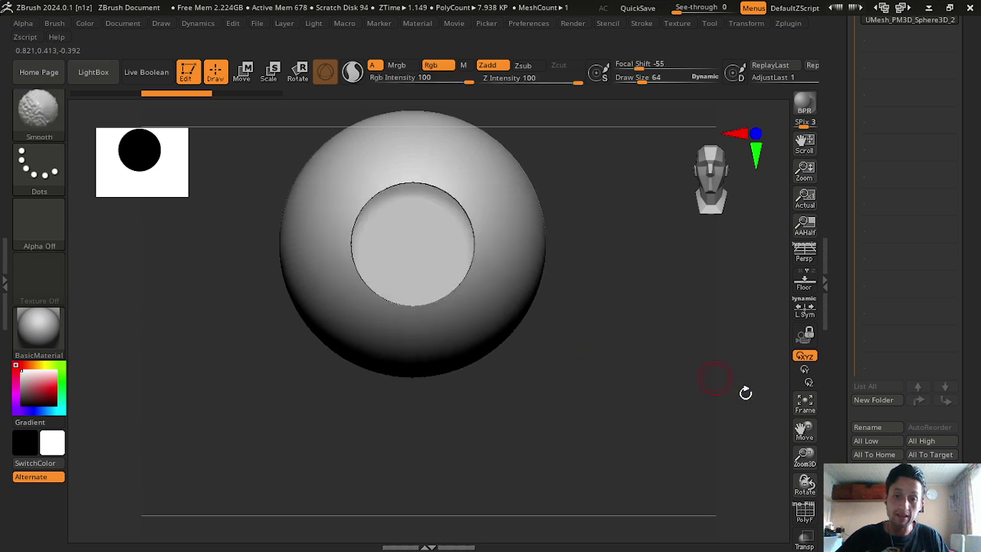
mouse_move(739, 392)
mouse_down()
mouse_move(636, 411)
mouse_move(600, 407)
mouse_move(628, 429)
mouse_move(583, 429)
mouse_move(610, 433)
mouse_up()
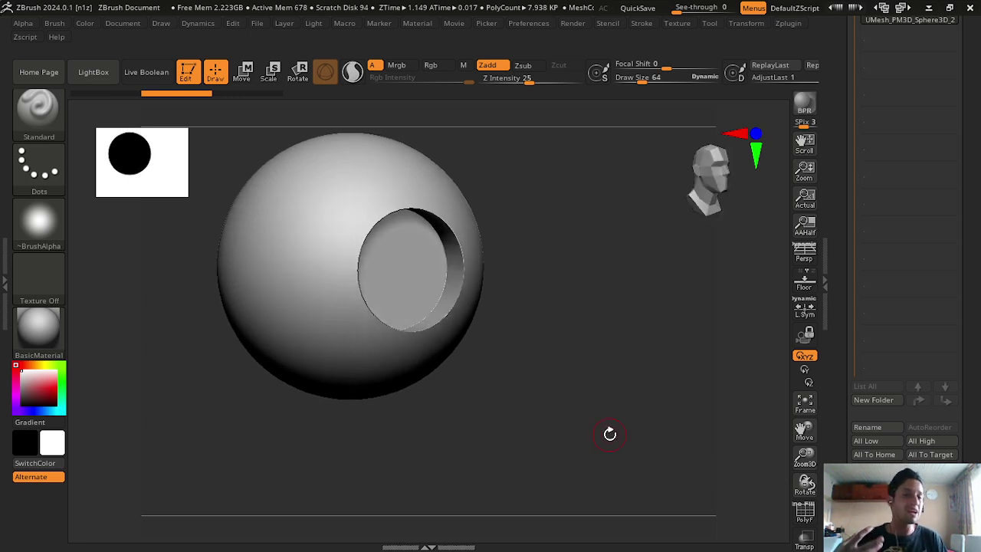
mouse_move(804, 459)
mouse_down()
mouse_move(792, 473)
mouse_move(637, 445)
mouse_up()
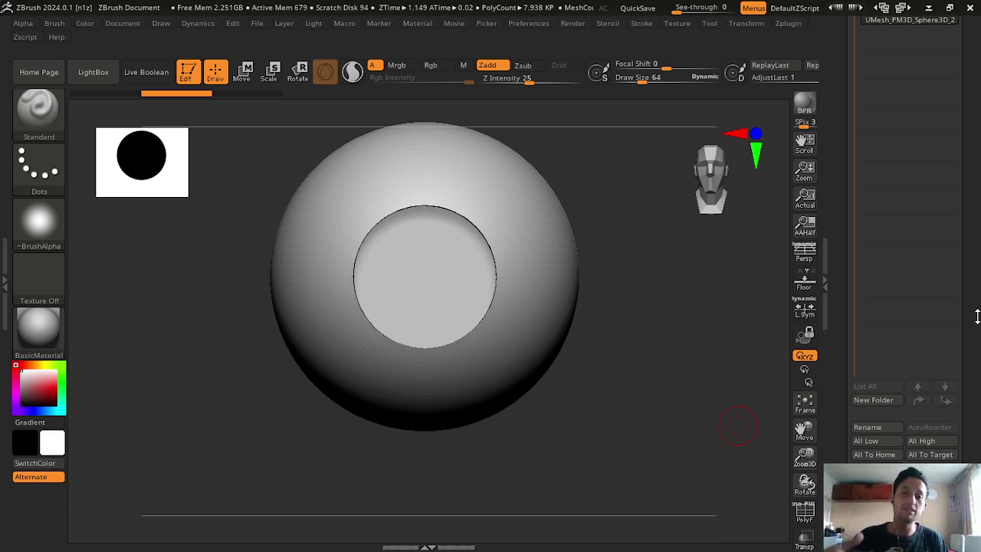
drag(649, 339, 648, 345)
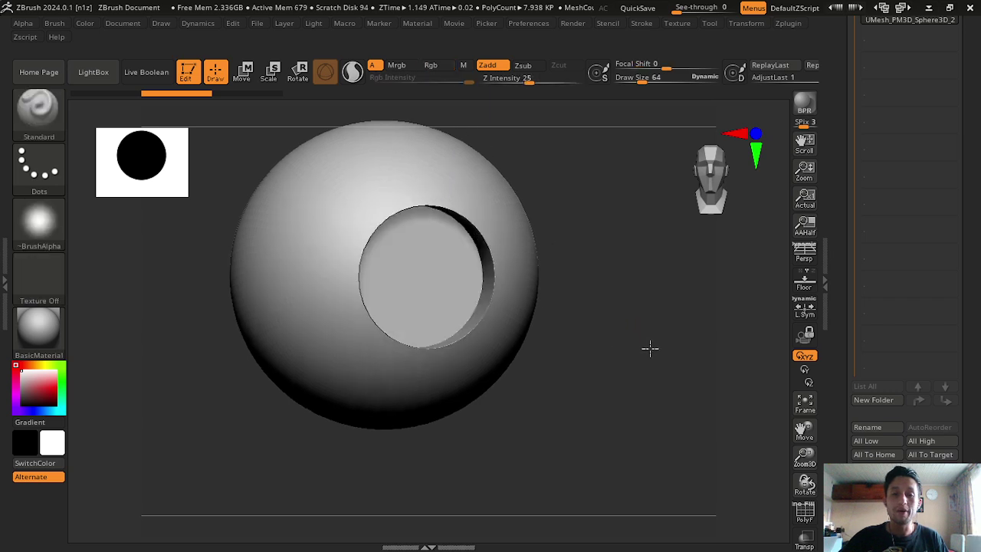
drag(803, 431, 649, 413)
mouse_move(669, 416)
mouse_down()
mouse_move(652, 437)
mouse_move(665, 442)
mouse_move(650, 449)
mouse_move(679, 456)
mouse_up()
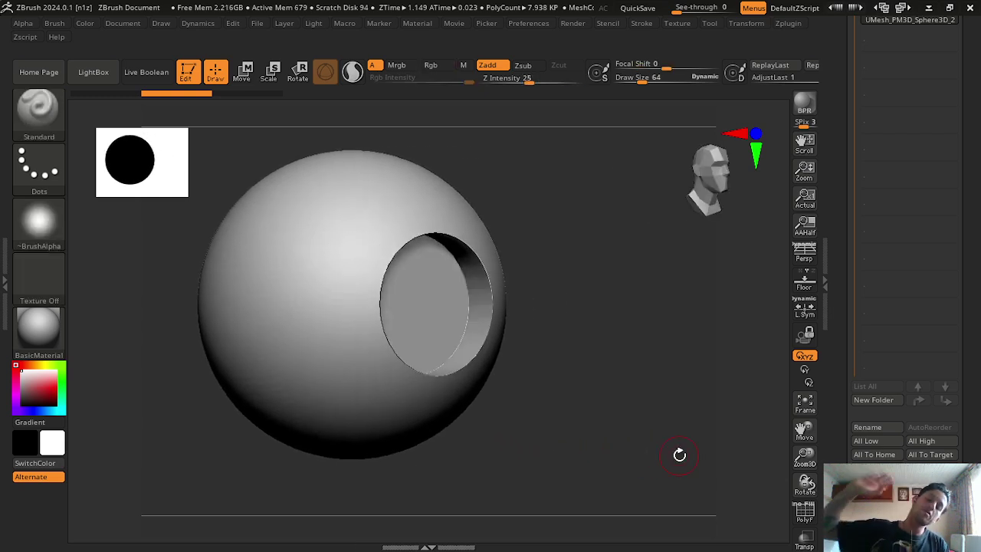